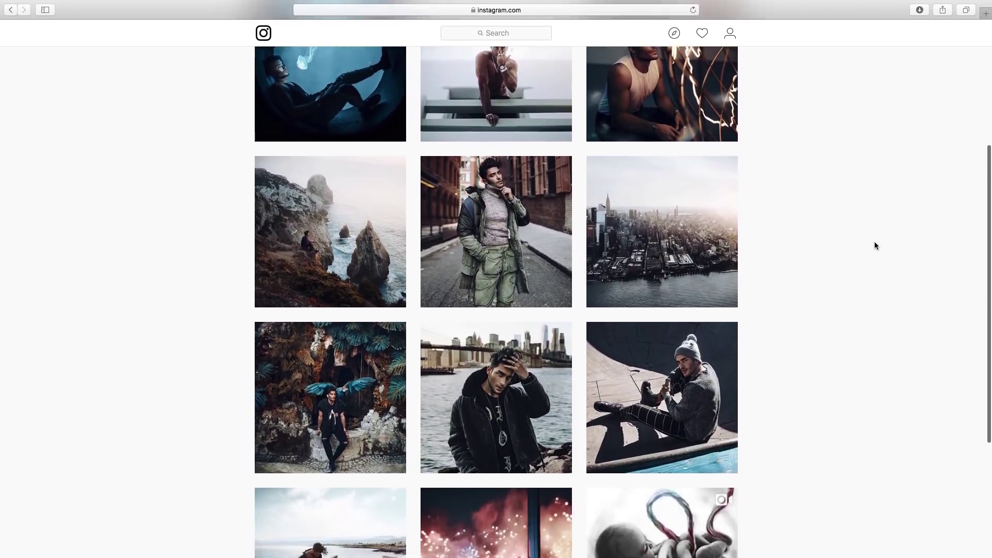
pyautogui.scroll(-9, 874, 242)
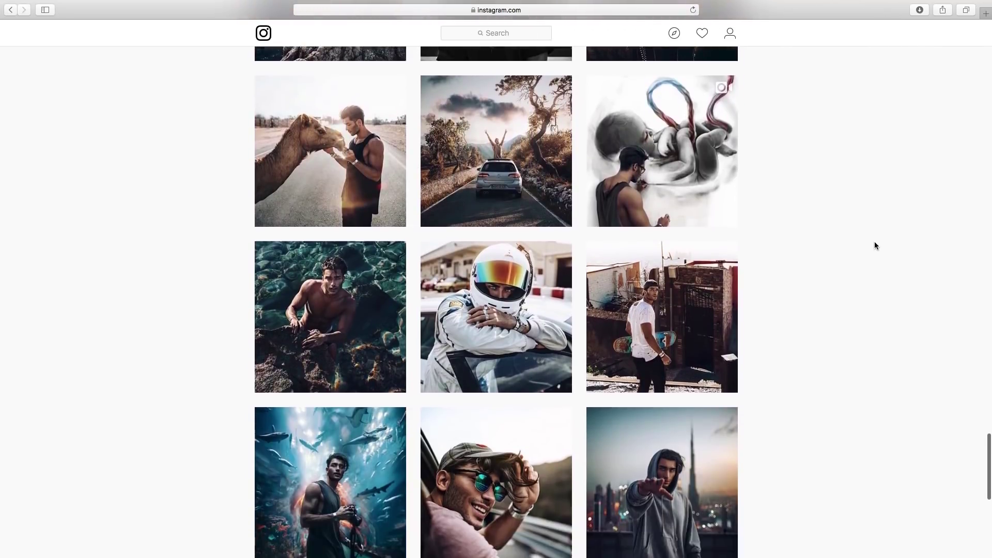
# - Set Highlights -67, Shadows -17, Whites -57, Blacks -31 and Clarity +50, then add a tone-curve point
pyautogui.scroll(-10, 875, 243)
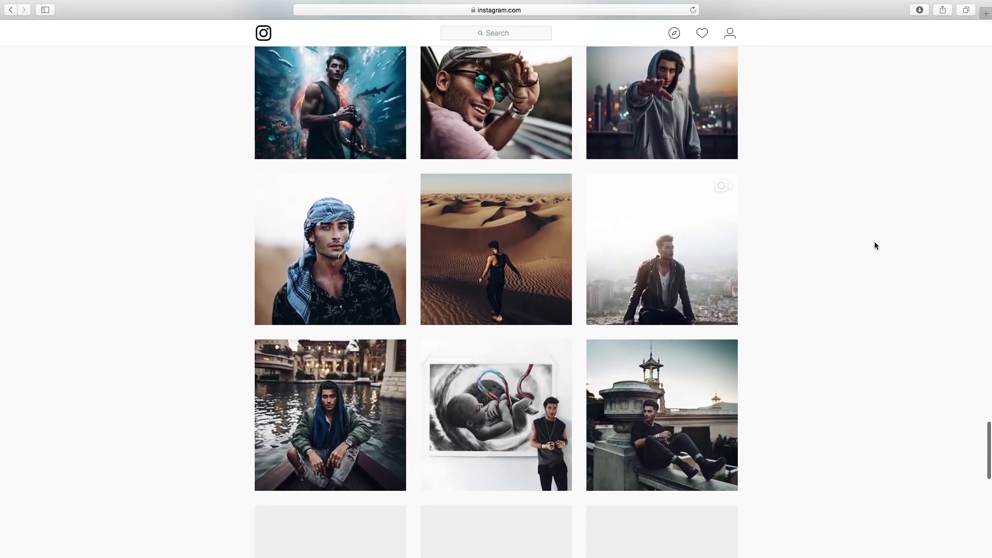
pyautogui.scroll(-10, 874, 244)
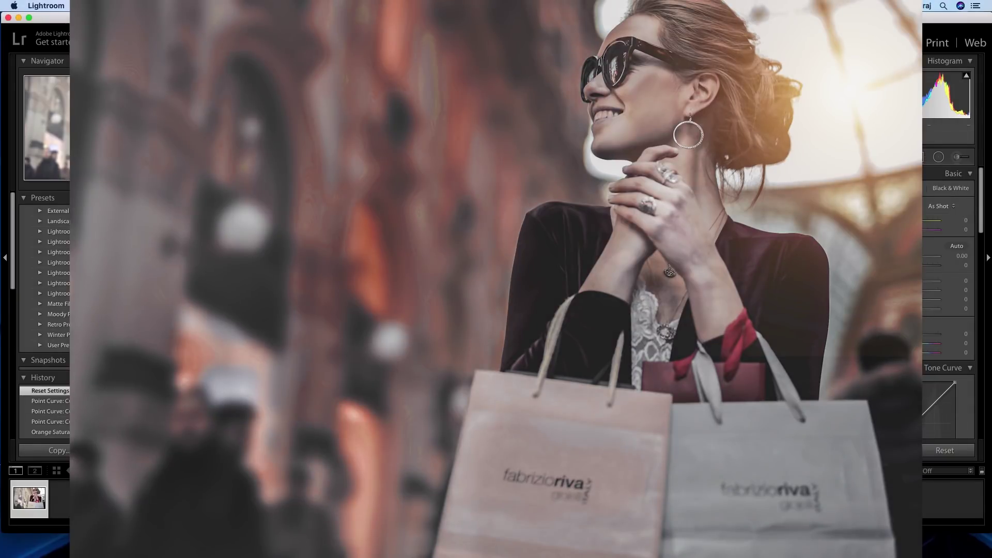
pyautogui.scroll(-3, 918, 241)
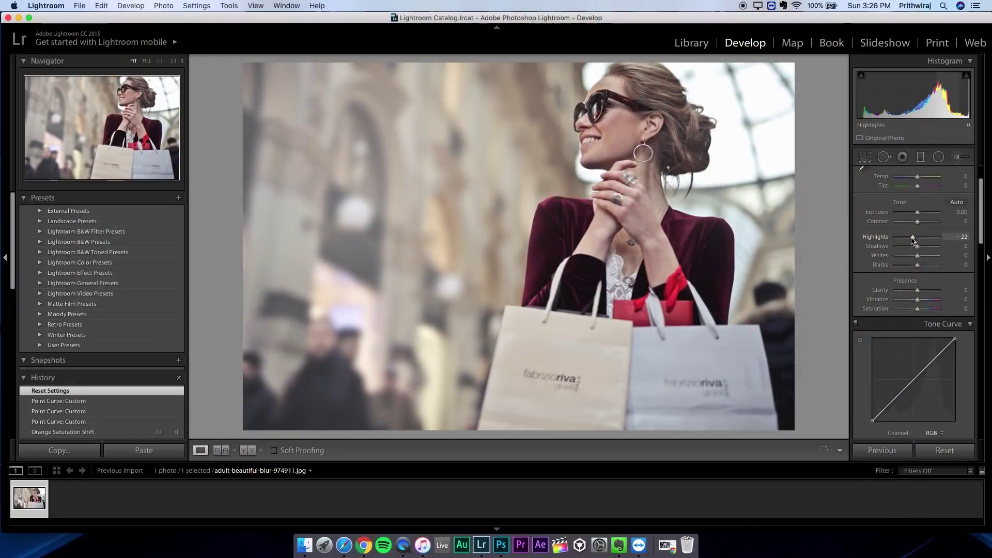
pyautogui.moveTo(917, 241); pyautogui.dragTo(911, 266)
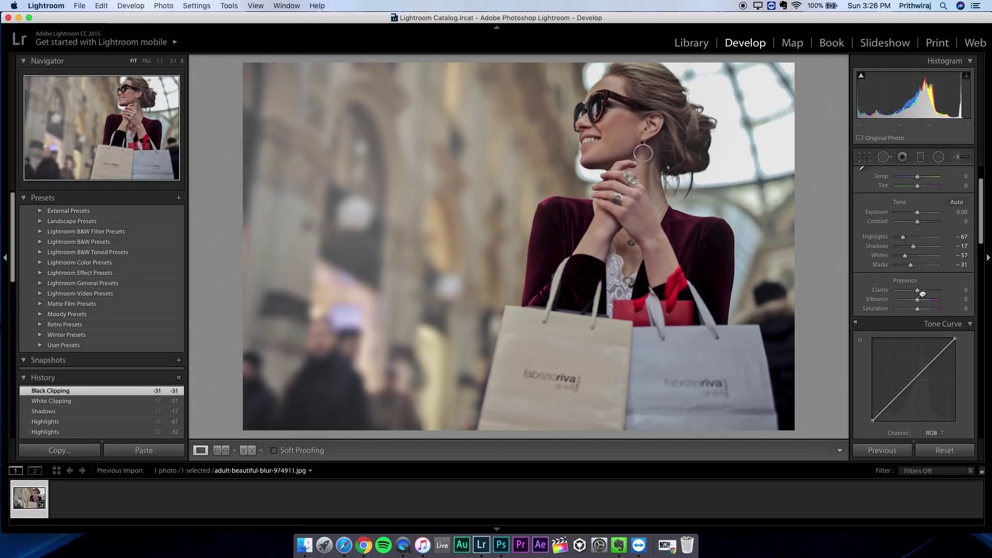
pyautogui.moveTo(923, 294); pyautogui.dragTo(928, 293)
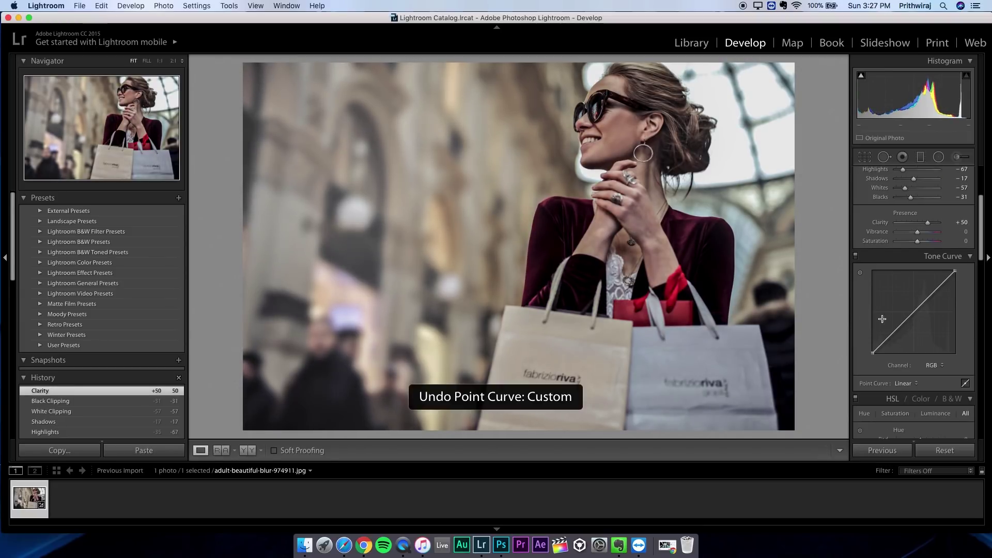
pyautogui.click(890, 334)
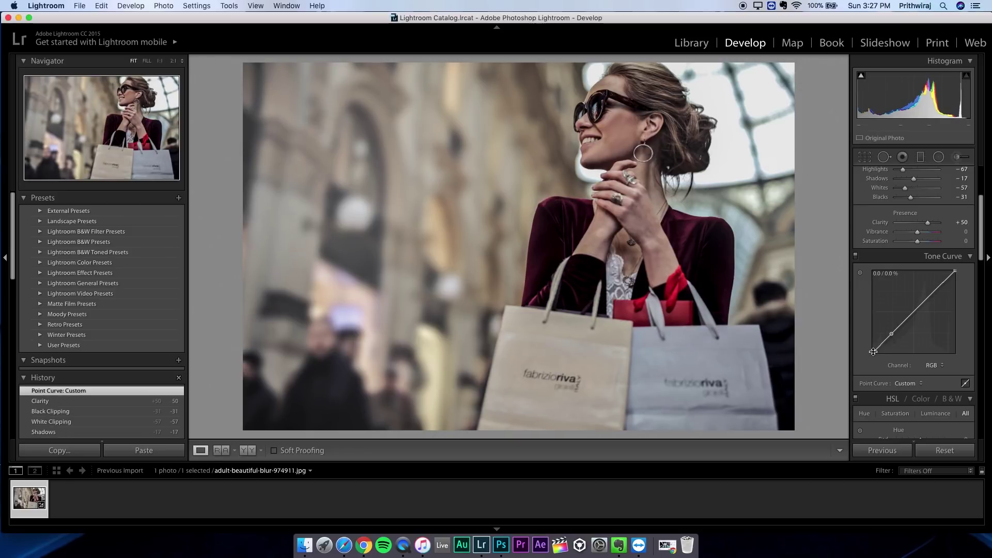
# - Raise the tone curve's black point and split-tone highlights Hue 5/Sat 3 and shadows Hue 259/Sat 8
pyautogui.moveTo(873, 352); pyautogui.dragTo(874, 347)
pyautogui.scroll(-10, 878, 336)
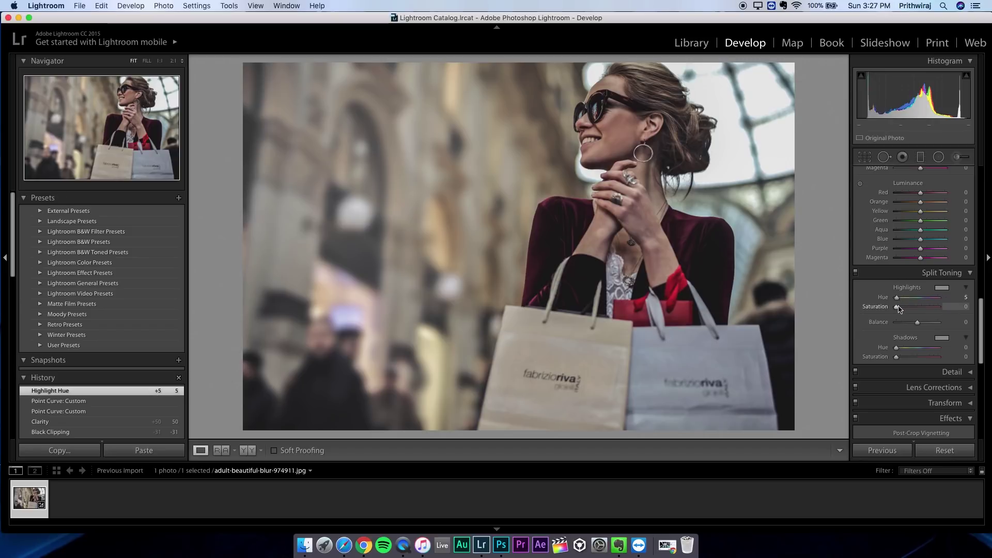
pyautogui.moveTo(898, 309); pyautogui.dragTo(900, 309)
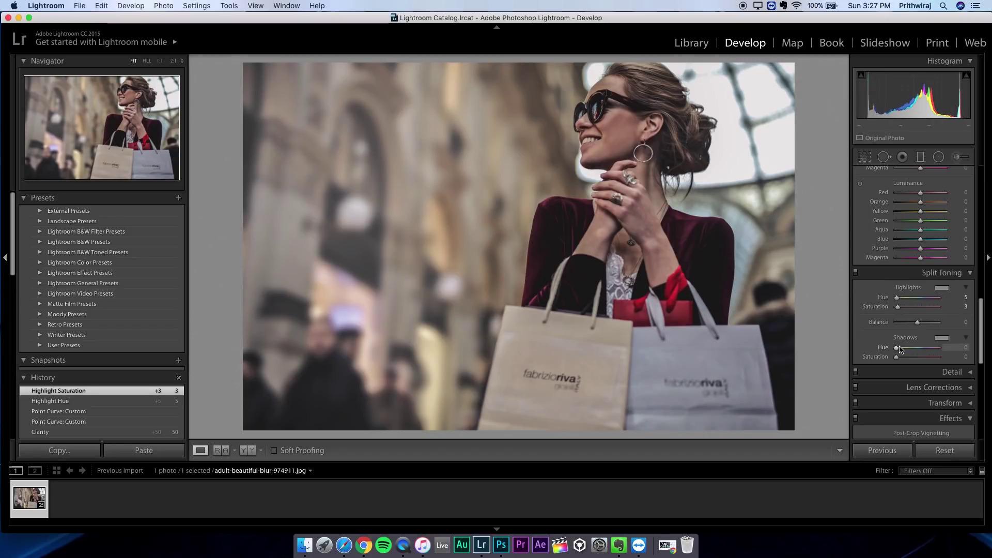
pyautogui.moveTo(898, 350)
pyautogui.mouseDown()
pyautogui.moveTo(928, 352)
pyautogui.moveTo(903, 358)
pyautogui.mouseUp()
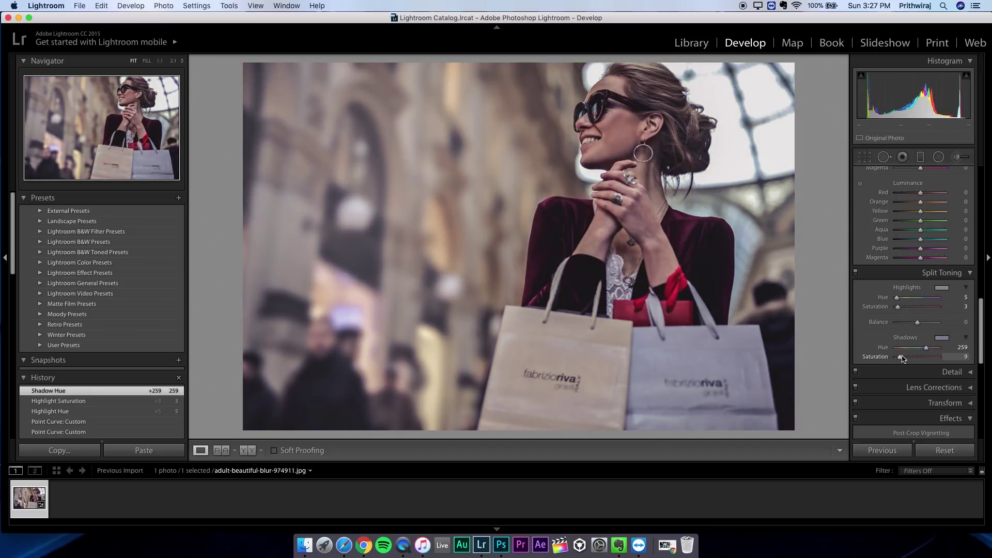
pyautogui.moveTo(902, 359); pyautogui.dragTo(901, 359)
pyautogui.scroll(15, 902, 310)
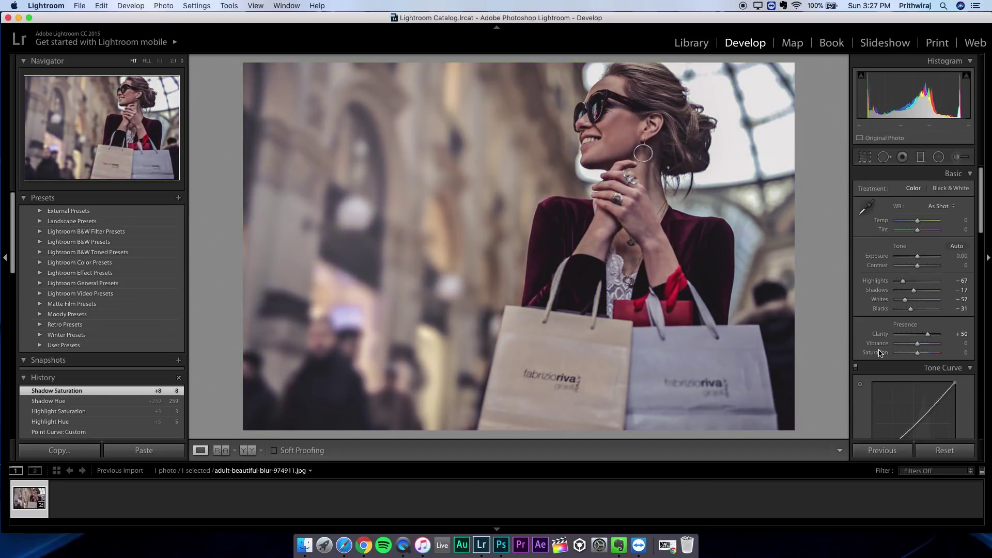
# - Send a copy with Lightroom adjustments to Photoshop CC 2017 via Edit In, opening it despite the warning
pyautogui.click(938, 452)
pyautogui.press('super+z')
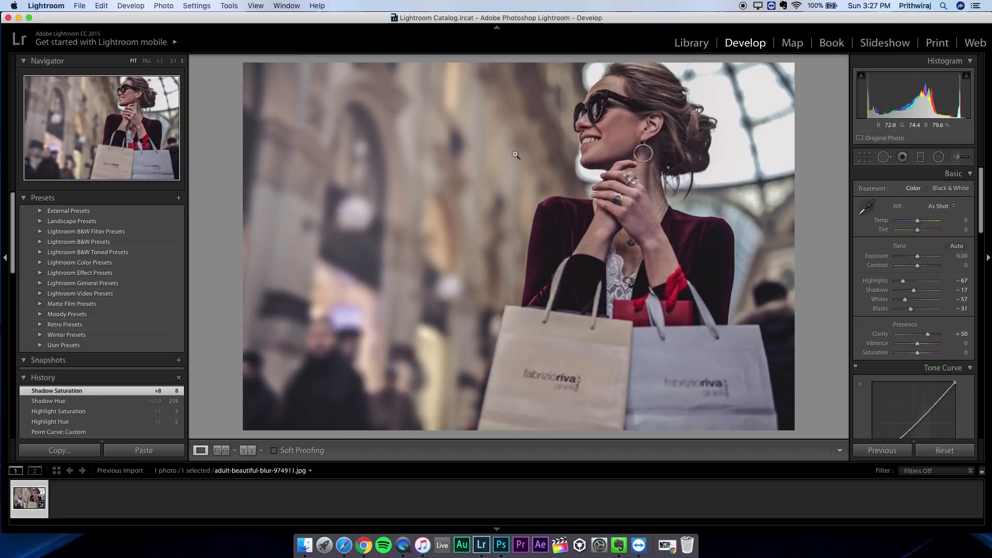
pyautogui.click(169, 5)
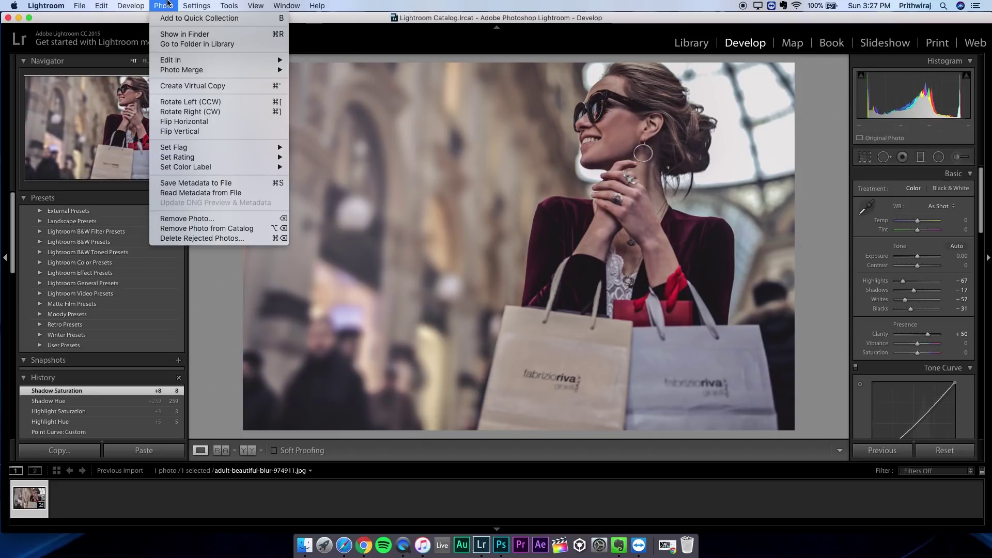
pyautogui.moveTo(186, 63)
pyautogui.click(365, 61)
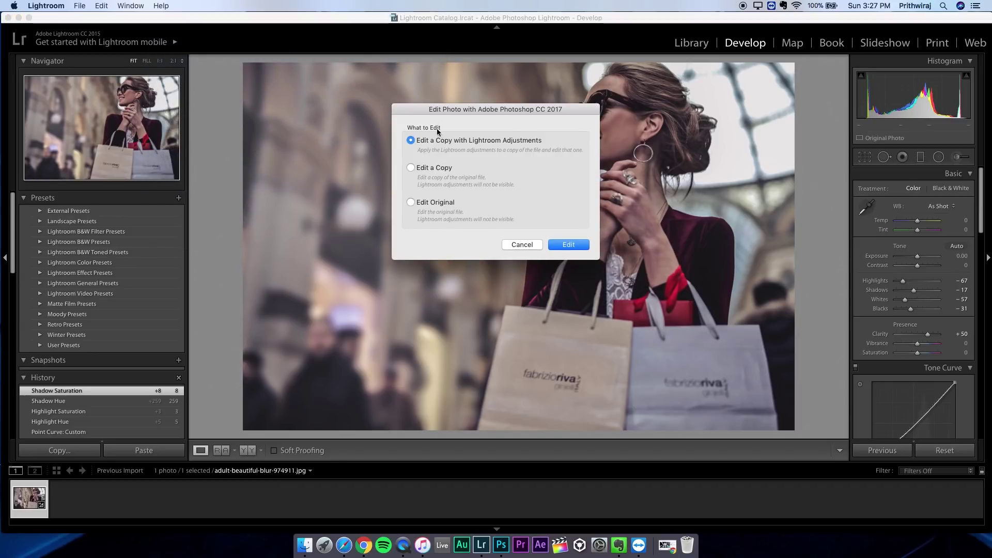
pyautogui.click(577, 244)
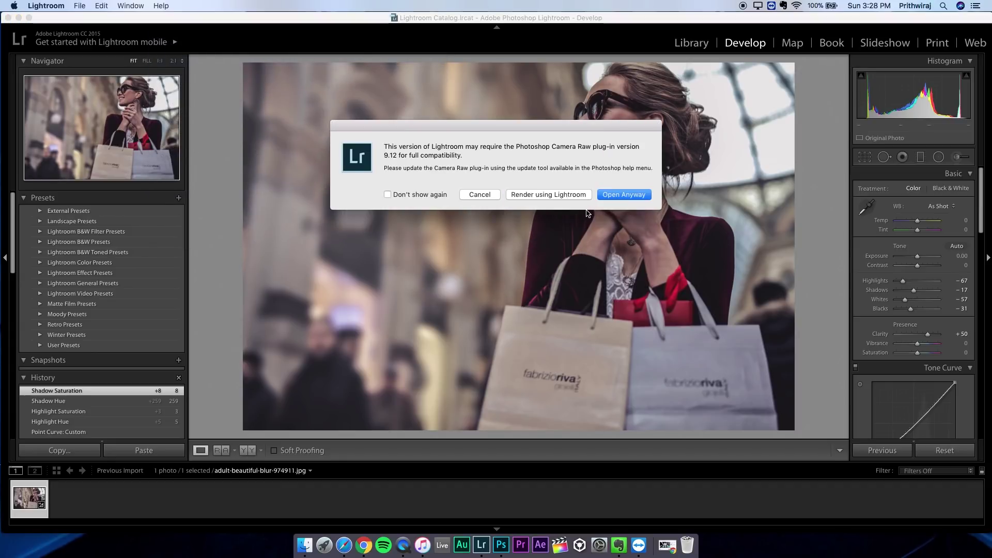
pyautogui.click(514, 199)
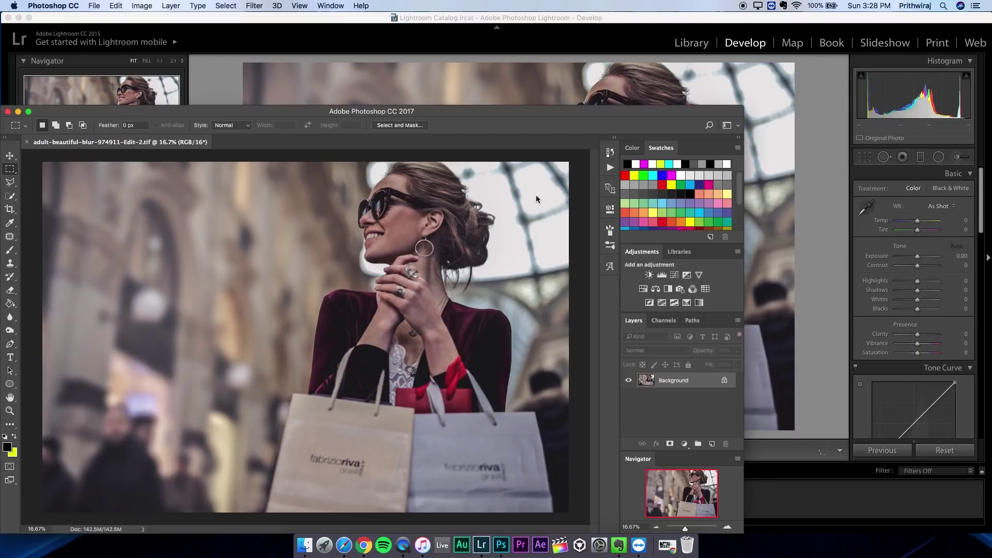
# - Maximize the Photoshop window and add a Gradient Map adjustment layer
pyautogui.click(29, 112)
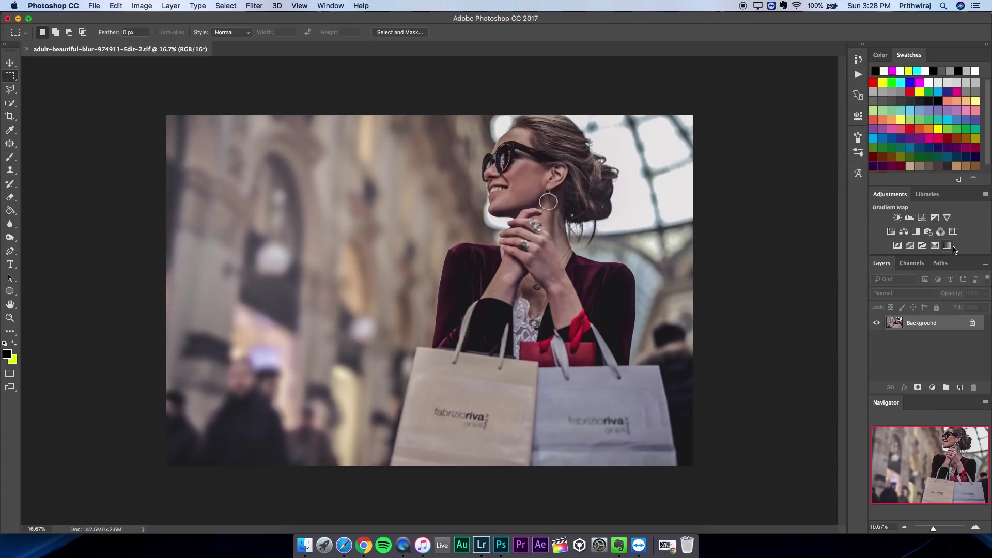
pyautogui.click(947, 246)
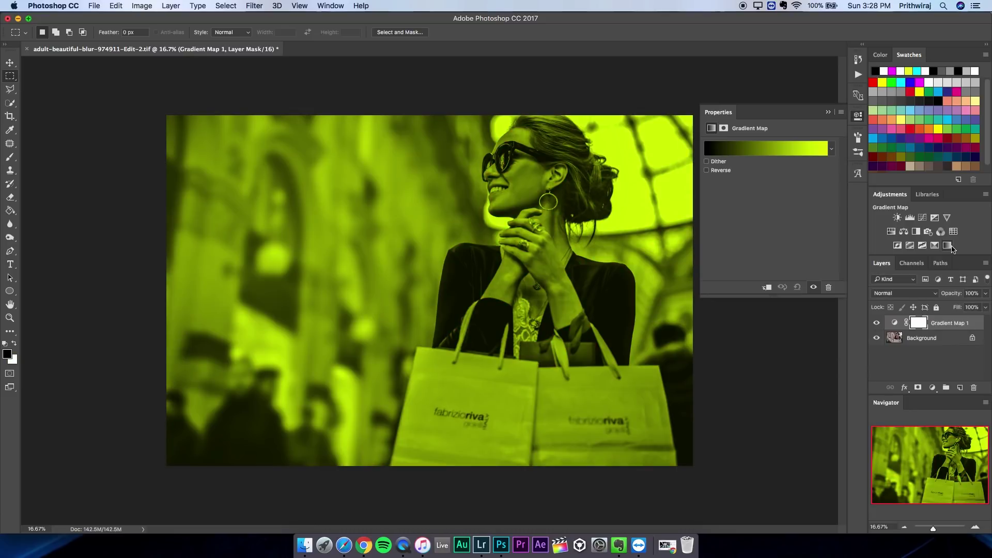
pyautogui.click(831, 150)
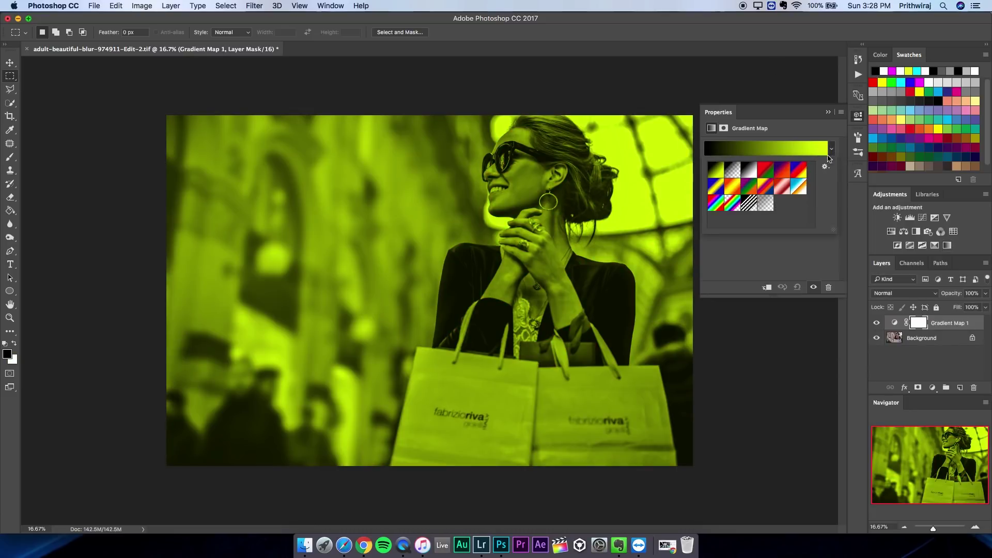
pyautogui.click(831, 149)
pyautogui.click(793, 156)
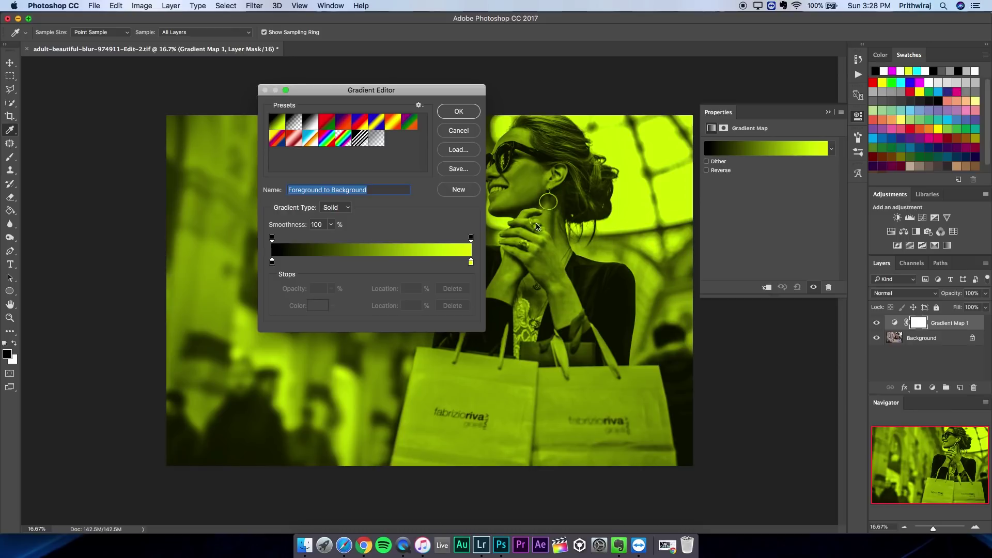
# - Move the gradient's right stop to 99% and make it a fully saturated orange
pyautogui.moveTo(471, 262); pyautogui.dragTo(471, 263)
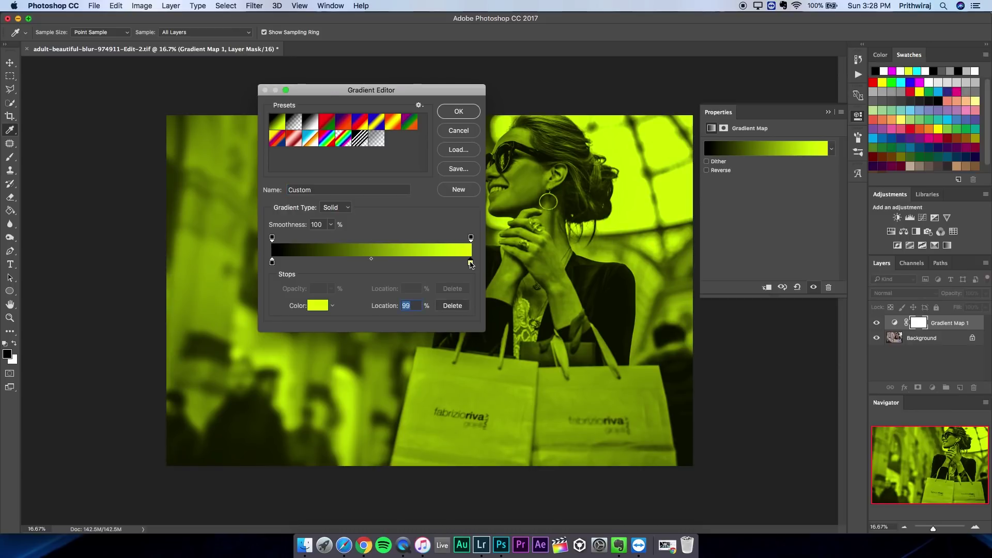
pyautogui.doubleClick(471, 263)
pyautogui.moveTo(384, 227); pyautogui.dragTo(388, 255)
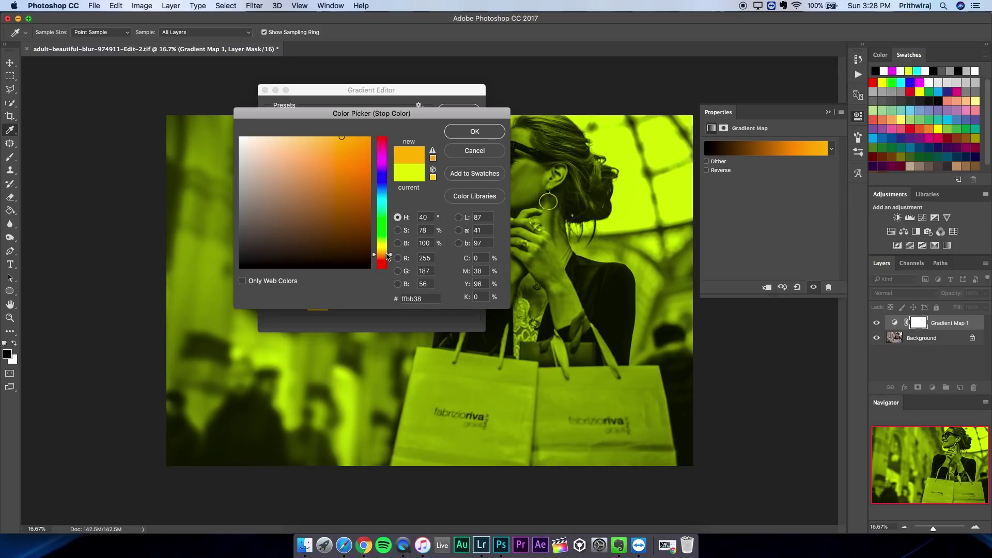
pyautogui.moveTo(347, 175); pyautogui.dragTo(388, 93)
pyautogui.click(483, 132)
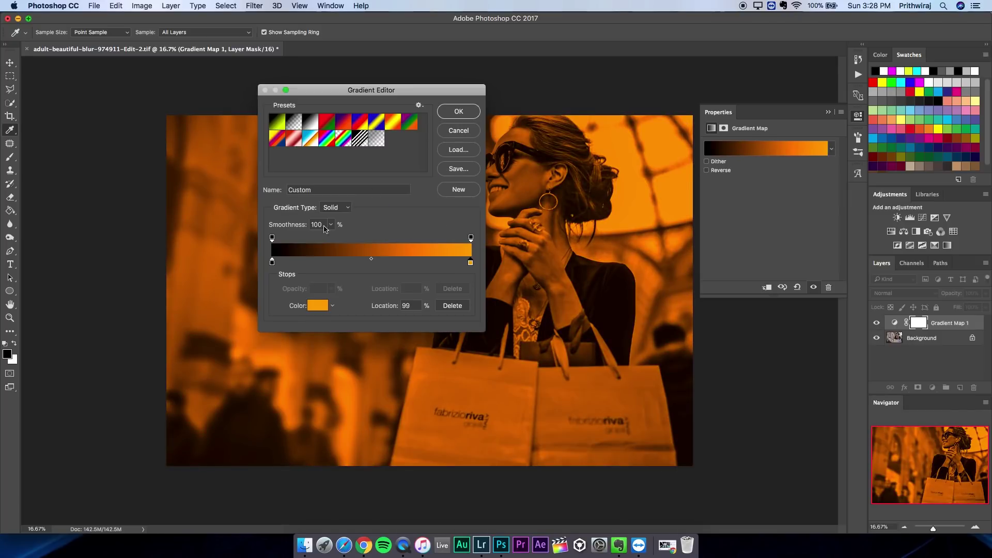
# - Change the left stop to dark violet and confirm the purple-to-orange gradient
pyautogui.doubleClick(272, 263)
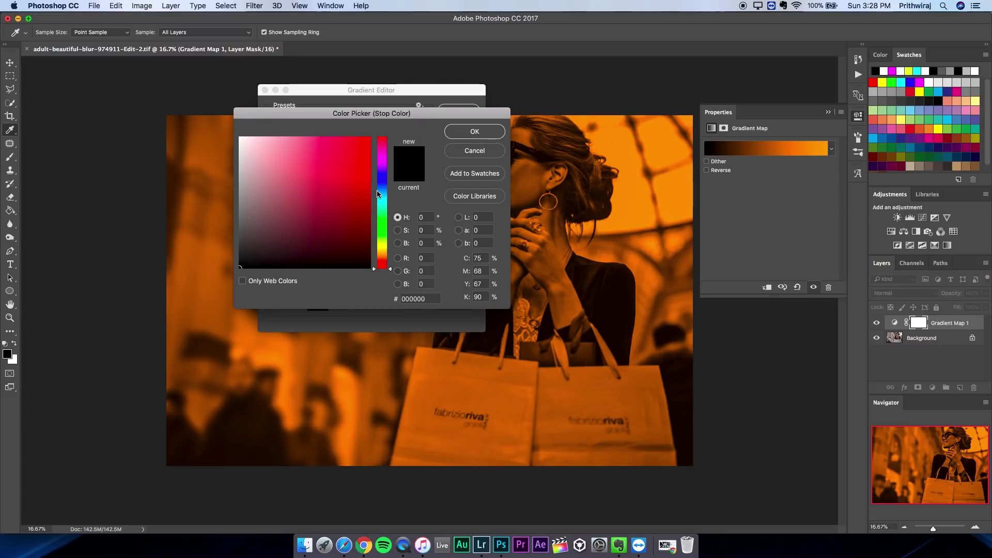
pyautogui.moveTo(380, 187); pyautogui.dragTo(342, 231)
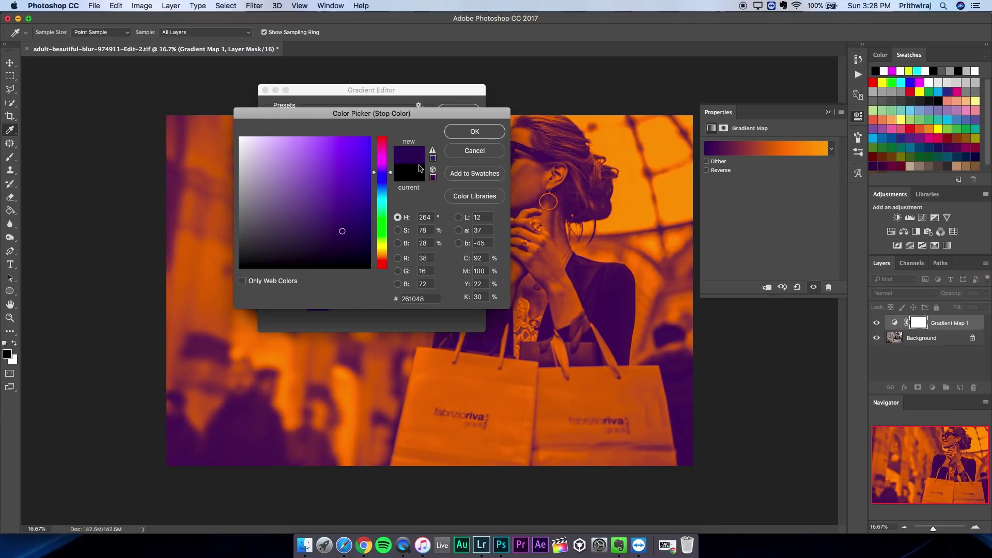
pyautogui.click(462, 134)
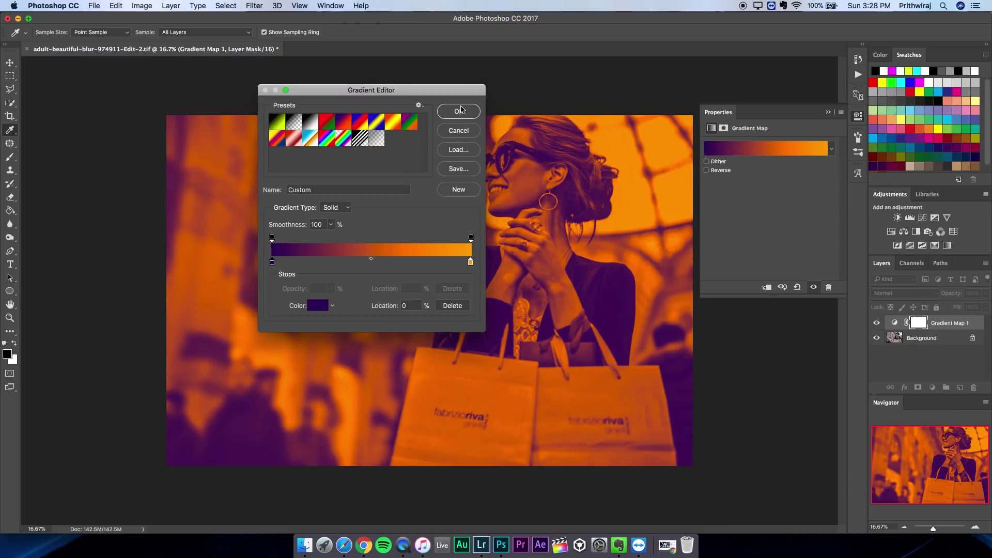
pyautogui.click(460, 110)
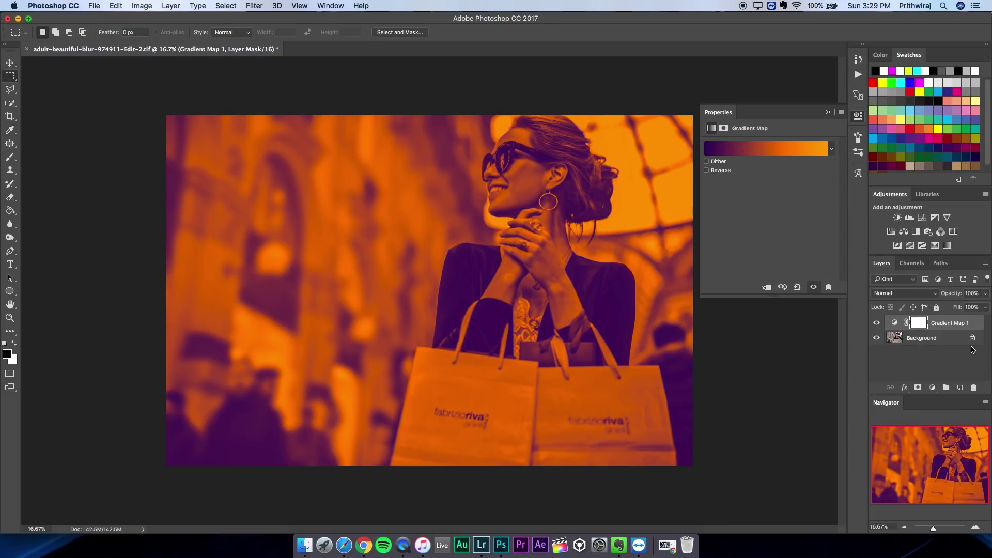
# - Blend the Gradient Map in Screen mode at 15% opacity and add an empty layer above
pyautogui.click(911, 294)
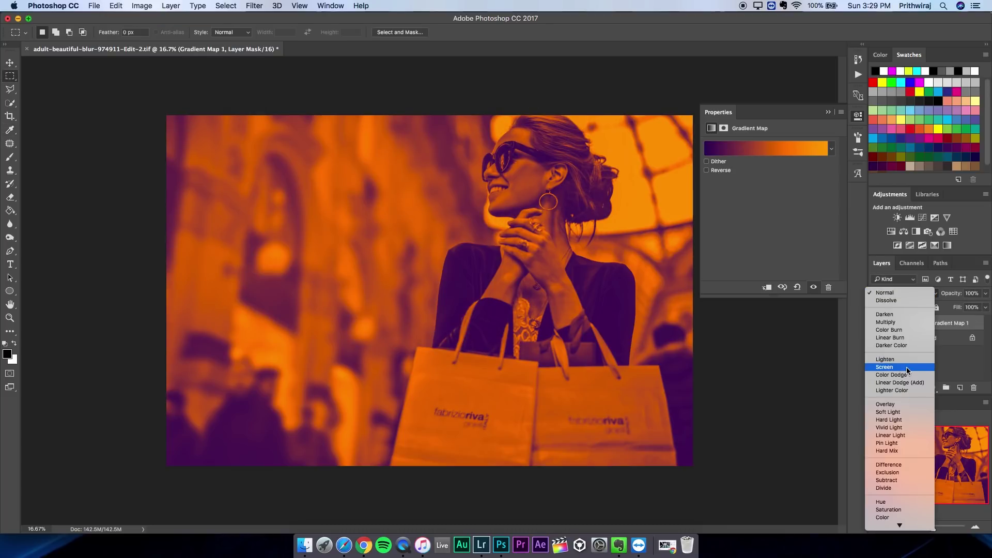
pyautogui.click(884, 367)
pyautogui.moveTo(986, 294); pyautogui.dragTo(945, 308)
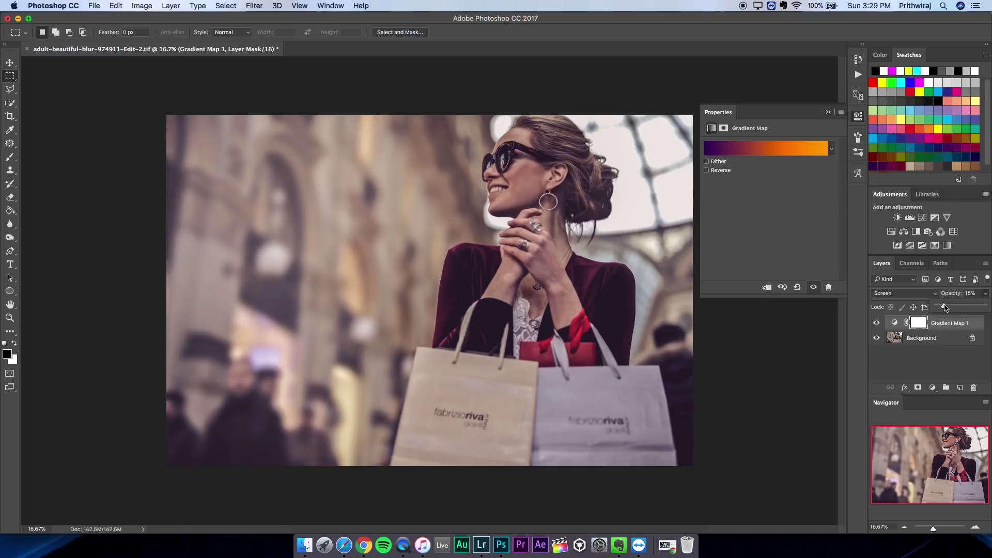
pyautogui.click(876, 323)
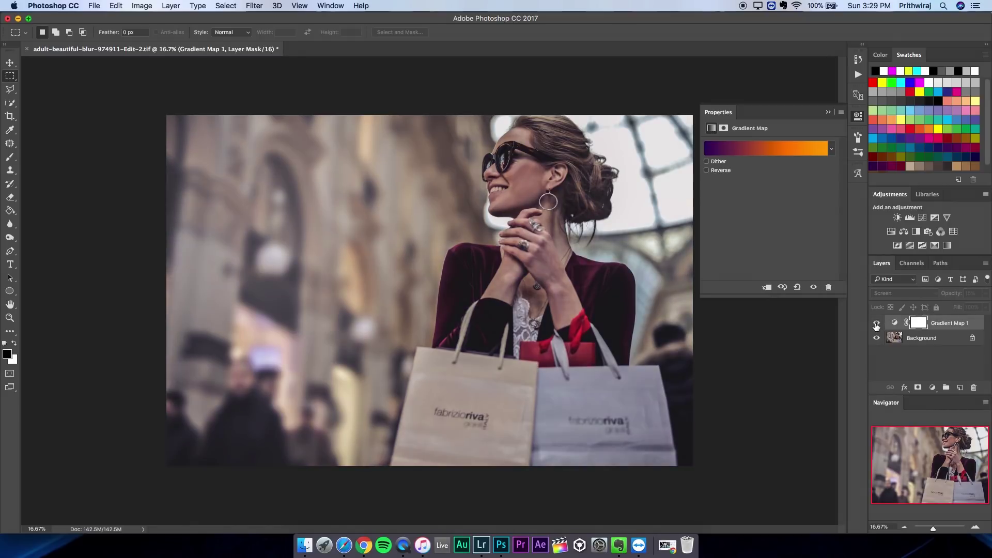
pyautogui.click(877, 324)
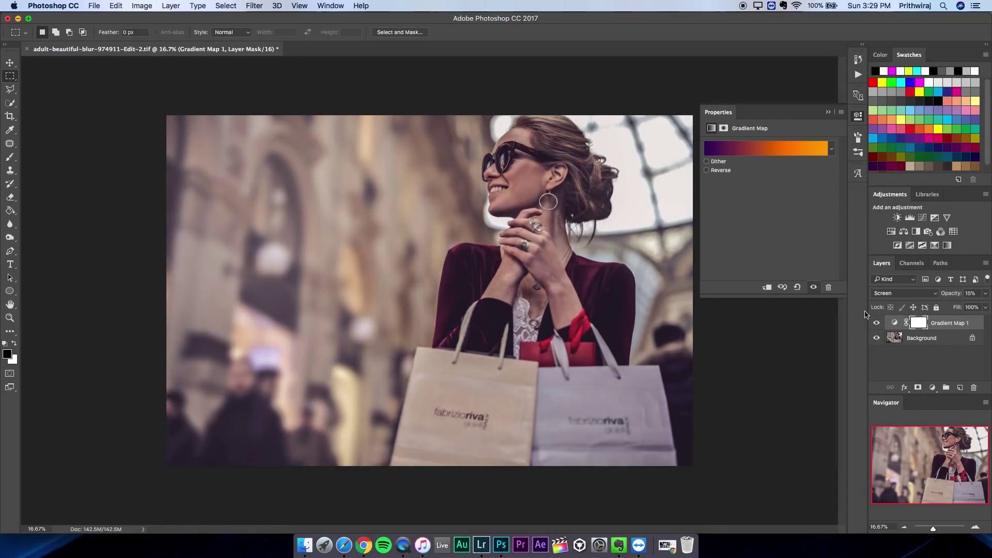
pyautogui.click(827, 111)
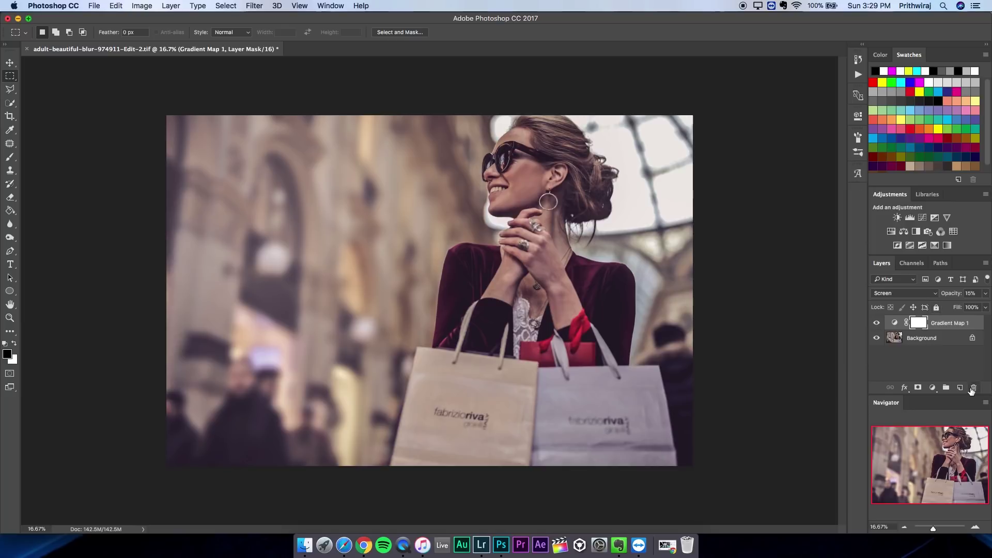
pyautogui.click(960, 387)
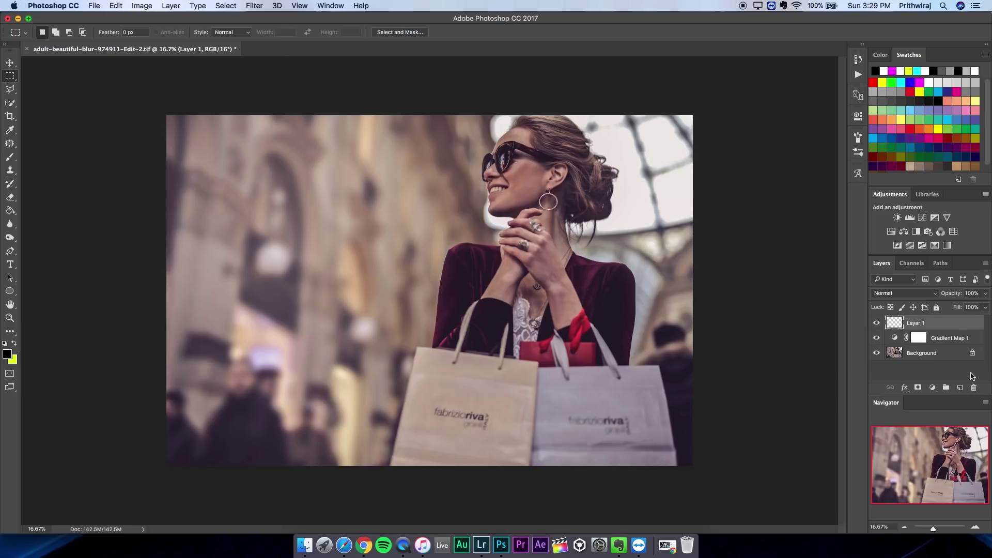
# - Fill the new layer with 50% gray and set its blend mode to Overlay
pyautogui.hotkey('shift', 'F5')
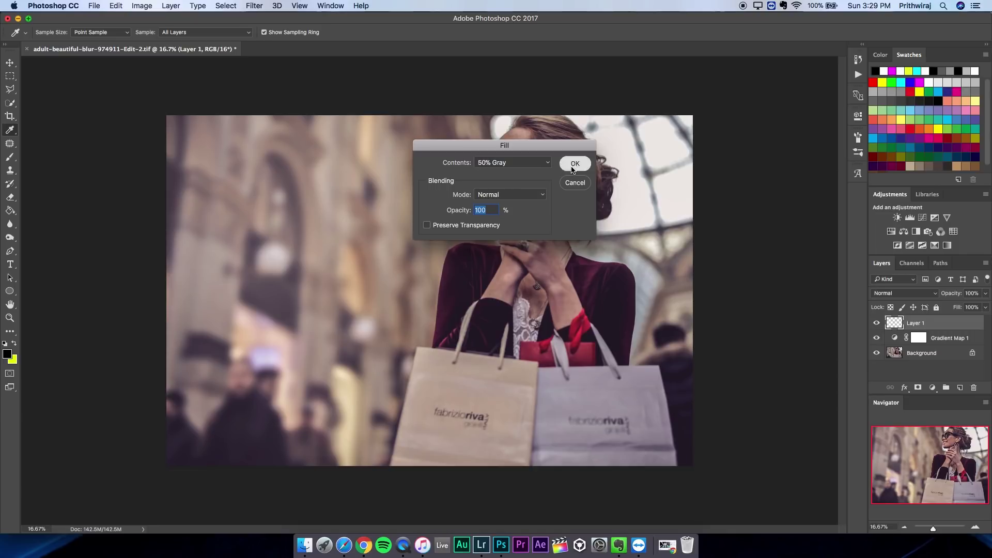
pyautogui.click(571, 166)
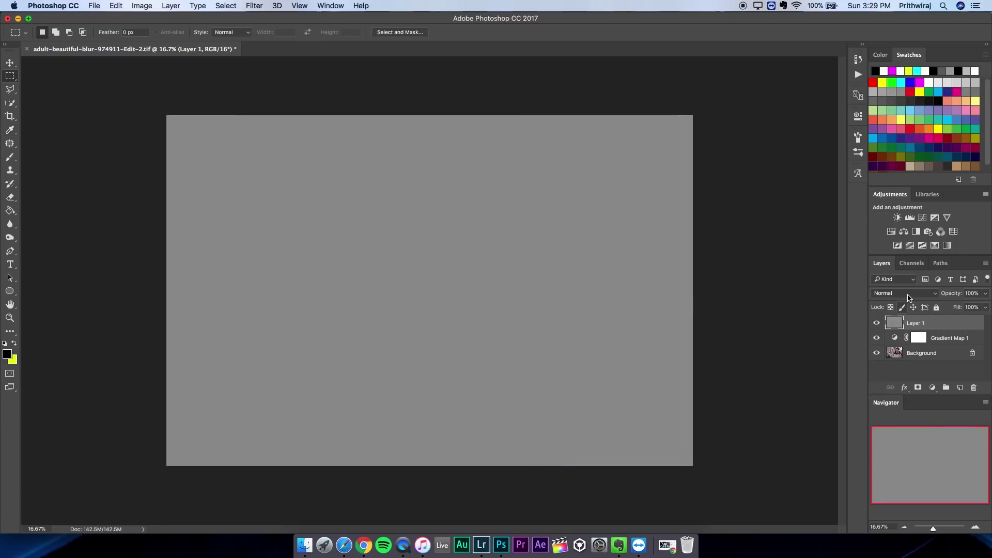
pyautogui.click(909, 298)
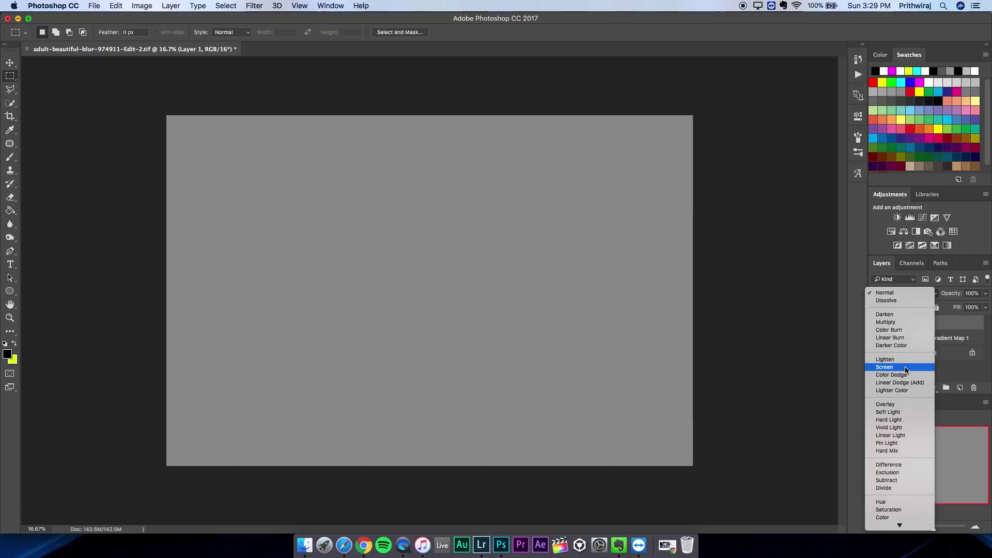
pyautogui.click(905, 404)
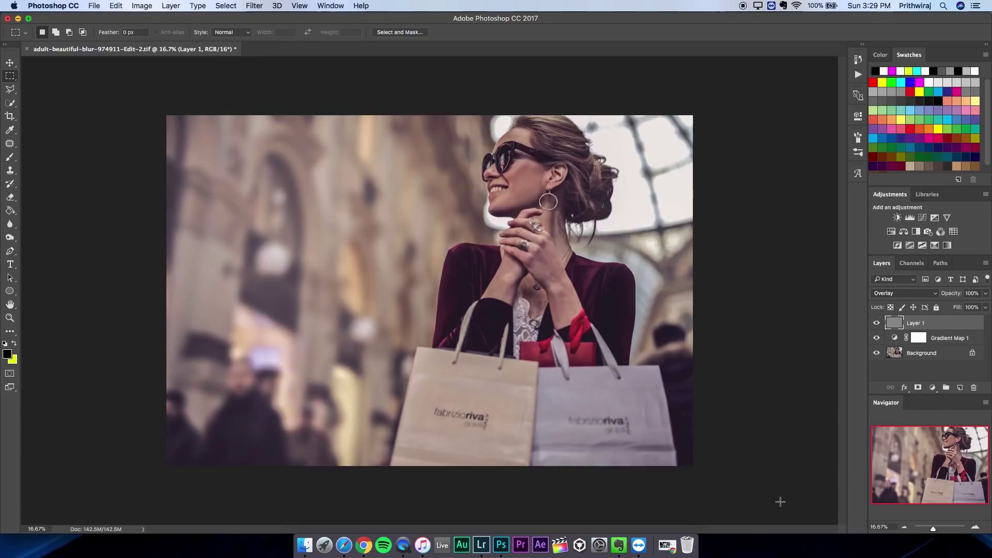
# - Dodge the woman's cheek and chin and both shopping bags at 19.2% zoom
pyautogui.click(10, 237)
pyautogui.click(42, 236)
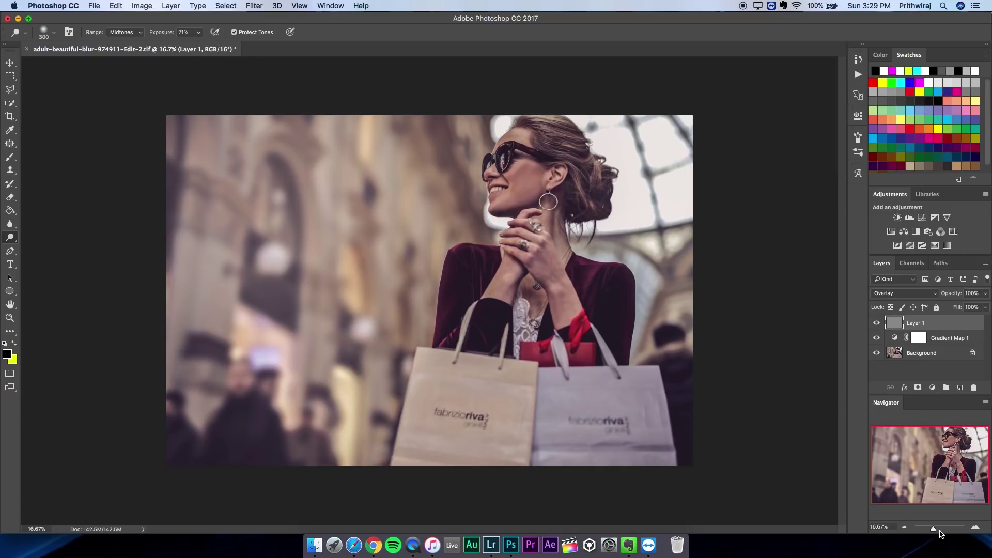
pyautogui.moveTo(940, 534)
pyautogui.mouseDown()
pyautogui.moveTo(950, 533)
pyautogui.moveTo(936, 534)
pyautogui.mouseUp()
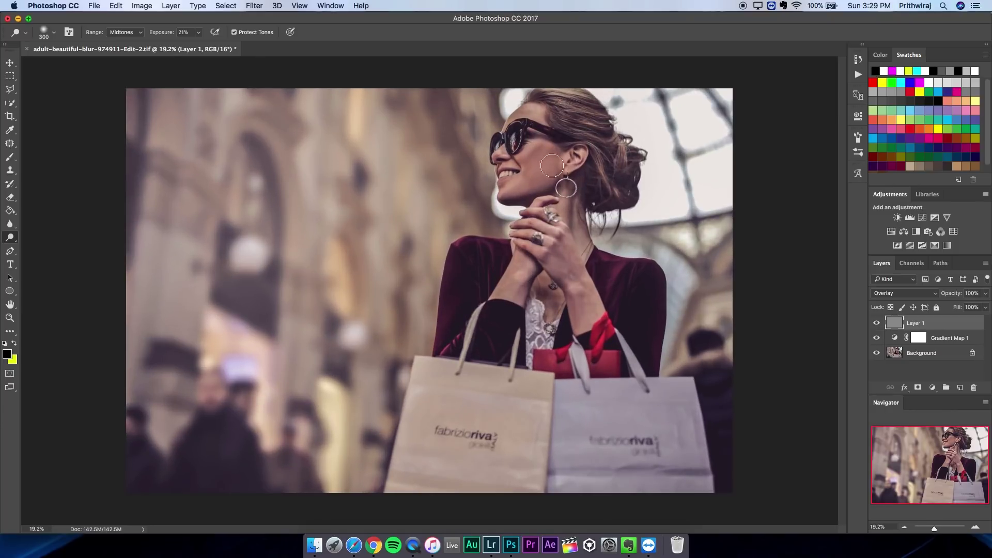
pyautogui.moveTo(542, 153)
pyautogui.mouseDown()
pyautogui.moveTo(531, 119)
pyautogui.moveTo(530, 172)
pyautogui.moveTo(517, 186)
pyautogui.moveTo(527, 181)
pyautogui.moveTo(509, 150)
pyautogui.moveTo(530, 133)
pyautogui.moveTo(536, 156)
pyautogui.moveTo(523, 184)
pyautogui.moveTo(567, 188)
pyautogui.moveTo(584, 251)
pyautogui.moveTo(550, 238)
pyautogui.moveTo(583, 301)
pyautogui.moveTo(520, 274)
pyautogui.moveTo(553, 283)
pyautogui.moveTo(567, 102)
pyautogui.moveTo(574, 167)
pyautogui.mouseUp()
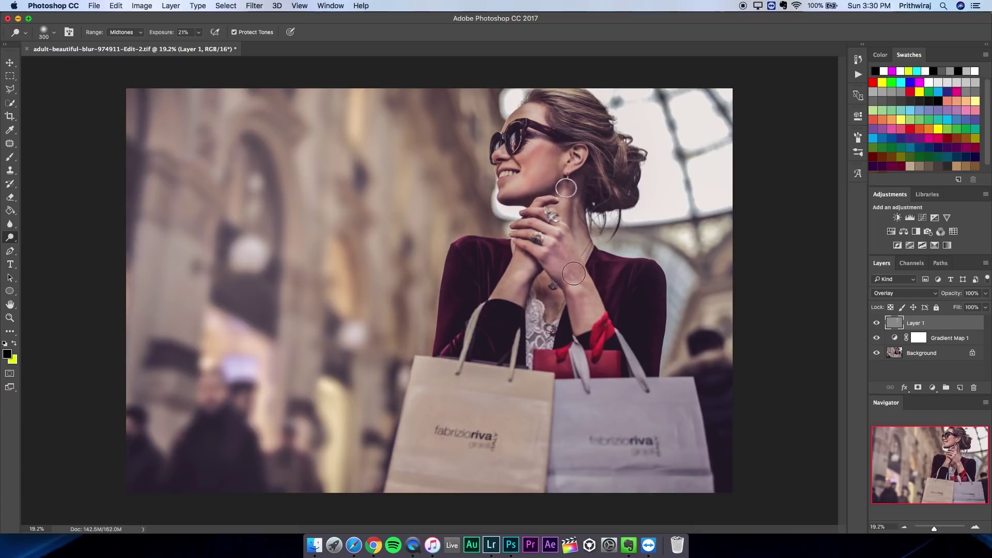
pyautogui.moveTo(421, 385)
pyautogui.mouseDown()
pyautogui.moveTo(416, 459)
pyautogui.moveTo(412, 447)
pyautogui.moveTo(533, 369)
pyautogui.moveTo(449, 388)
pyautogui.mouseUp()
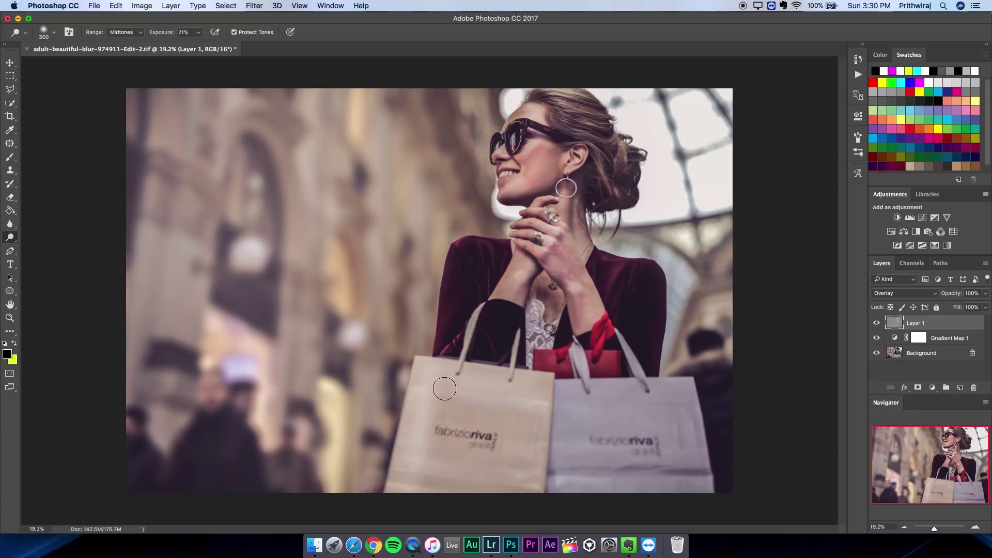
pyautogui.moveTo(557, 388); pyautogui.dragTo(575, 397)
# - Burn the blurred people along the bottom and the photo's right edge, then switch to Safari
pyautogui.rightClick(10, 238)
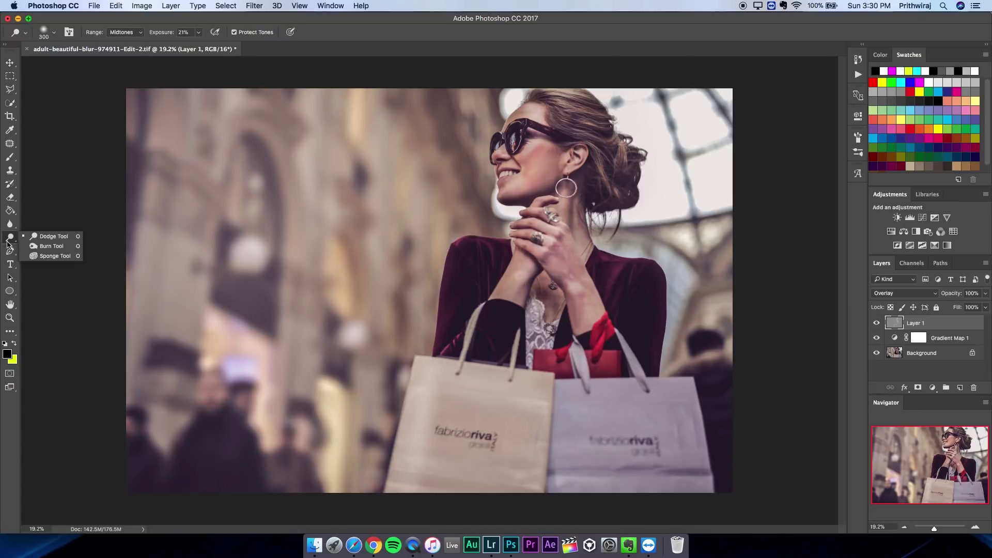
pyautogui.click(47, 246)
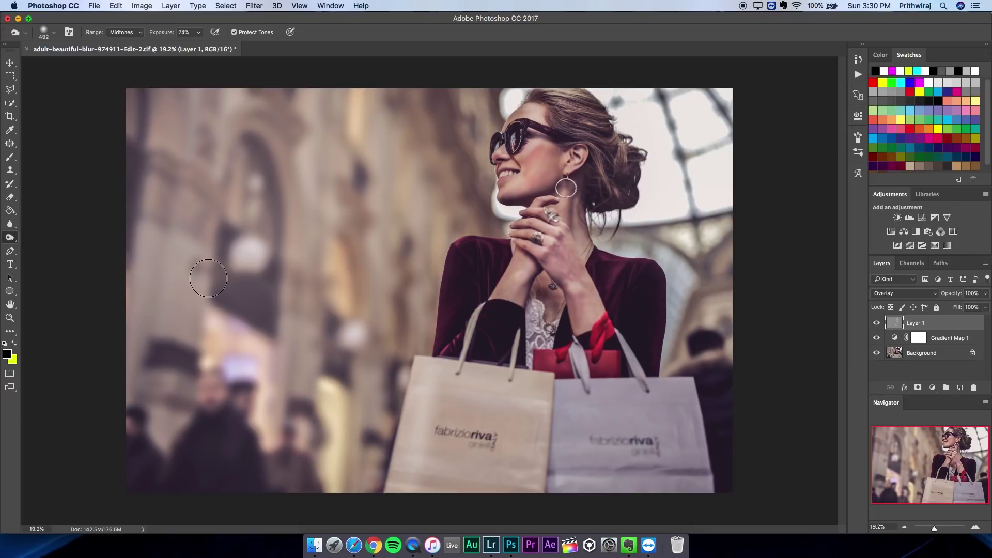
pyautogui.moveTo(214, 386)
pyautogui.mouseDown()
pyautogui.moveTo(237, 465)
pyautogui.moveTo(224, 458)
pyautogui.moveTo(310, 494)
pyautogui.moveTo(299, 434)
pyautogui.moveTo(148, 454)
pyautogui.moveTo(177, 169)
pyautogui.moveTo(155, 110)
pyautogui.moveTo(162, 103)
pyautogui.moveTo(191, 408)
pyautogui.moveTo(242, 88)
pyautogui.moveTo(258, 246)
pyautogui.moveTo(222, 336)
pyautogui.moveTo(248, 256)
pyautogui.moveTo(255, 381)
pyautogui.moveTo(275, 450)
pyautogui.moveTo(245, 386)
pyautogui.moveTo(248, 416)
pyautogui.moveTo(299, 402)
pyautogui.moveTo(339, 414)
pyautogui.moveTo(349, 505)
pyautogui.moveTo(357, 398)
pyautogui.moveTo(413, 241)
pyautogui.moveTo(377, 107)
pyautogui.moveTo(443, 73)
pyautogui.mouseUp()
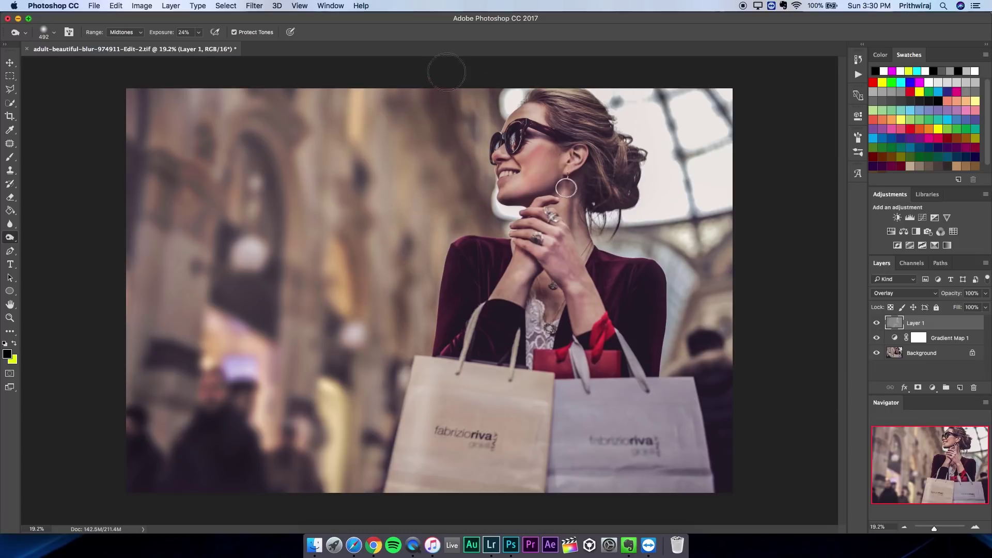
pyautogui.moveTo(727, 232)
pyautogui.mouseDown()
pyautogui.moveTo(698, 346)
pyautogui.moveTo(722, 459)
pyautogui.moveTo(713, 261)
pyautogui.moveTo(759, 260)
pyautogui.mouseUp()
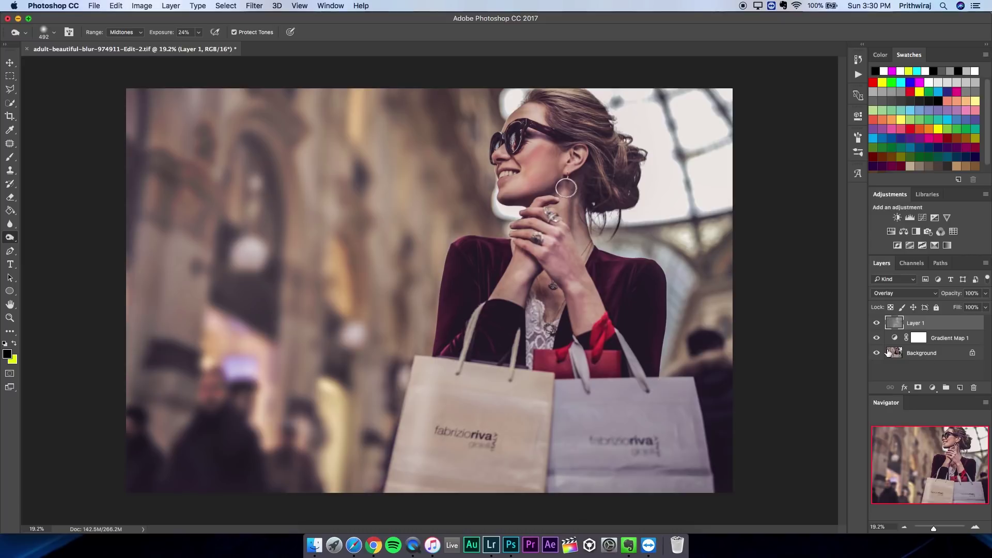
pyautogui.click(354, 545)
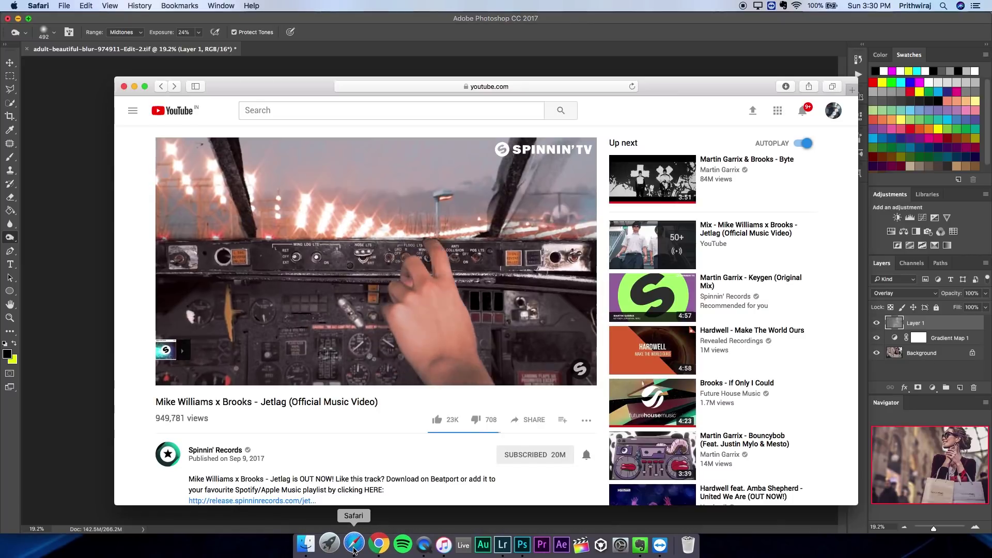
# - Search images for 'lens flare' and open the orange flare's source page in a new tab
pyautogui.click(851, 91)
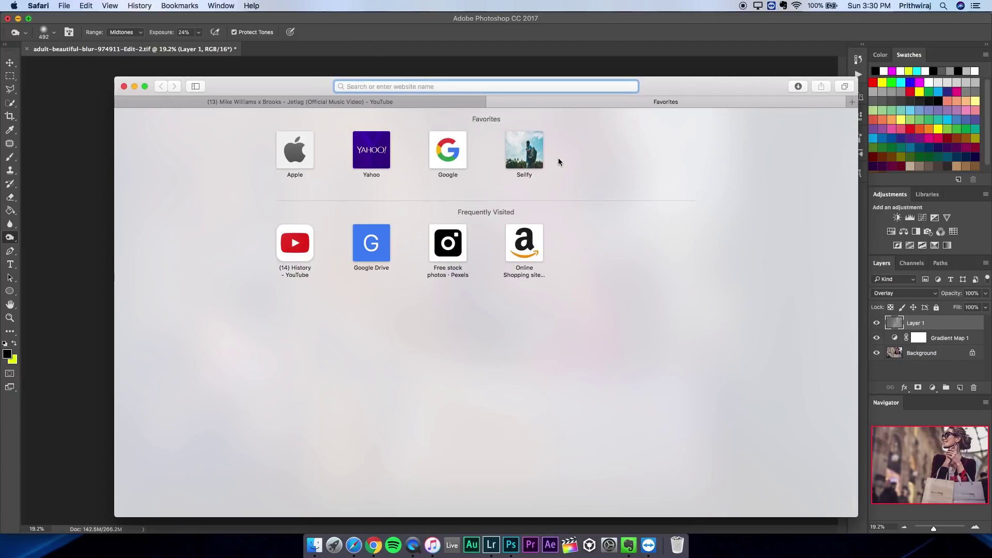
pyautogui.write('lens f')
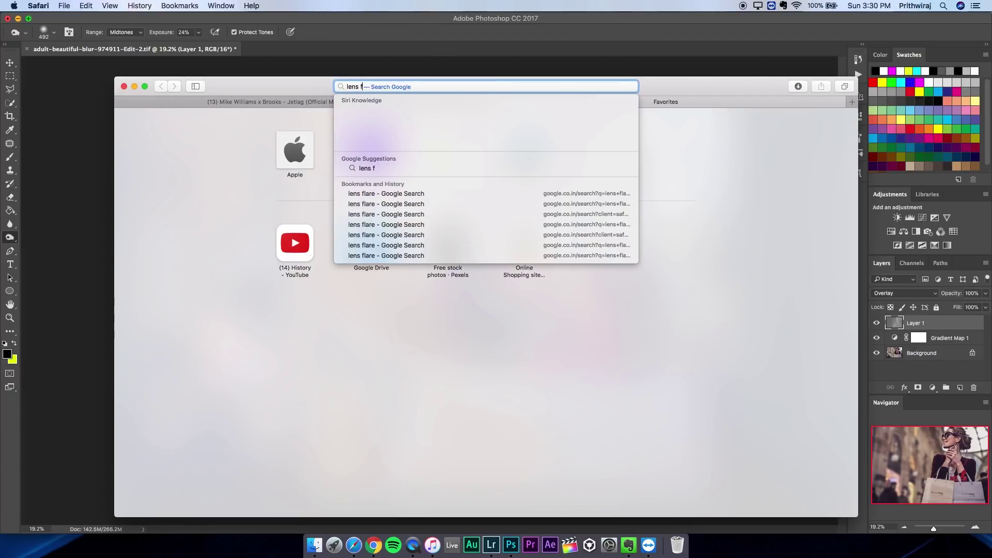
pyautogui.write('lare')
pyautogui.press('Return')
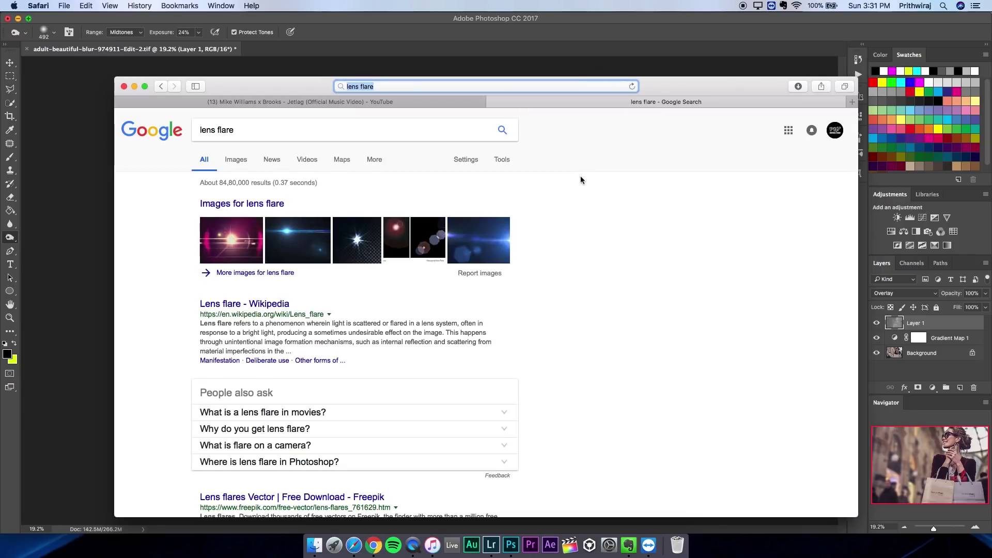
pyautogui.click(236, 159)
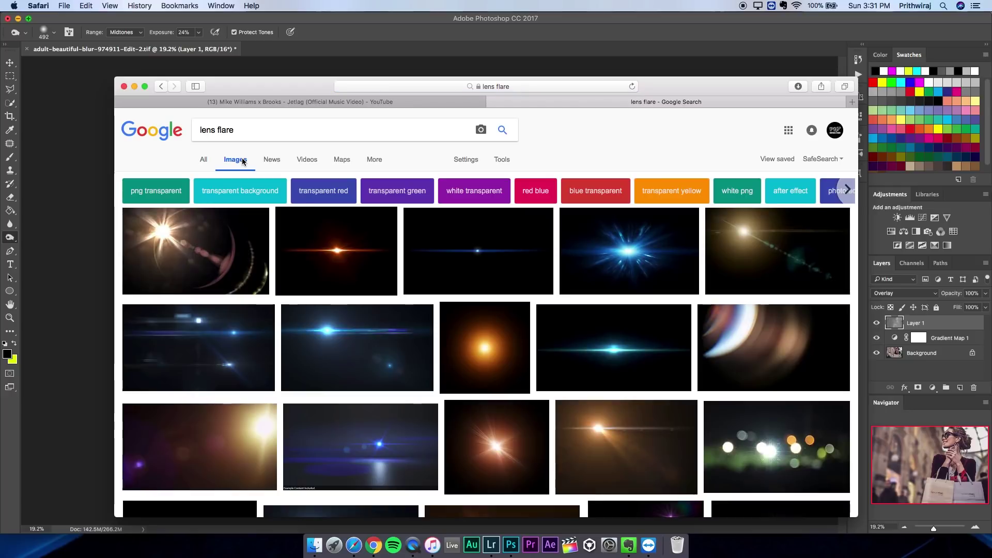
pyautogui.click(479, 350)
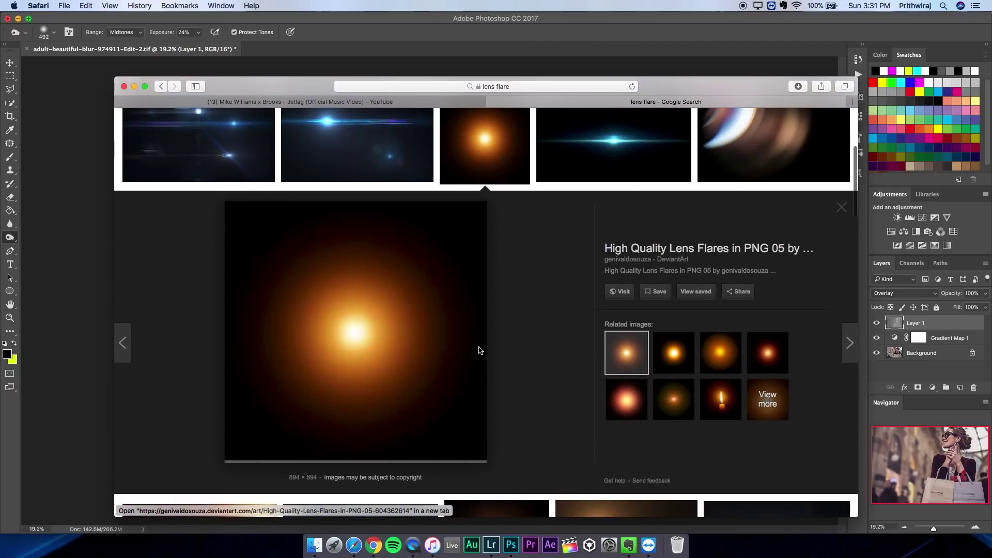
pyautogui.rightClick(371, 304)
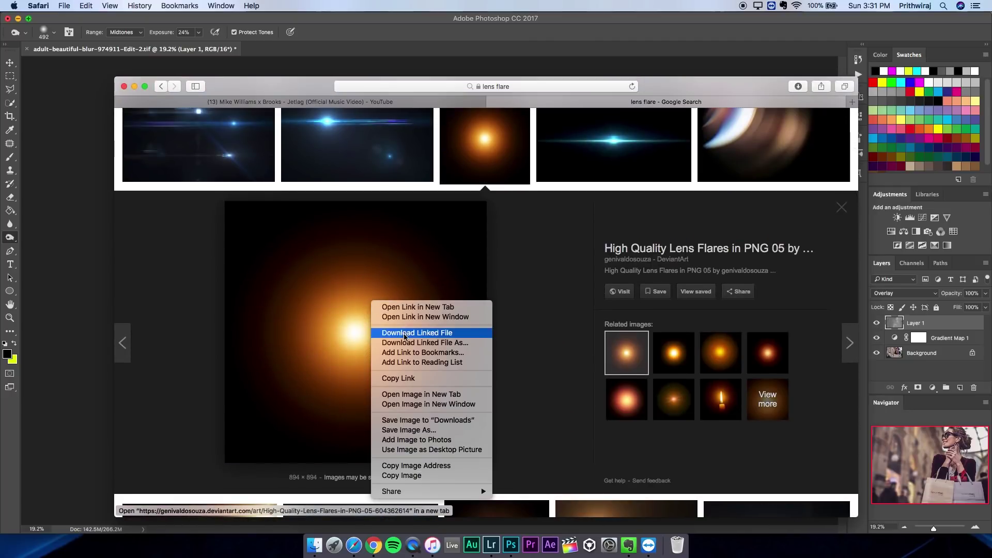
pyautogui.click(420, 307)
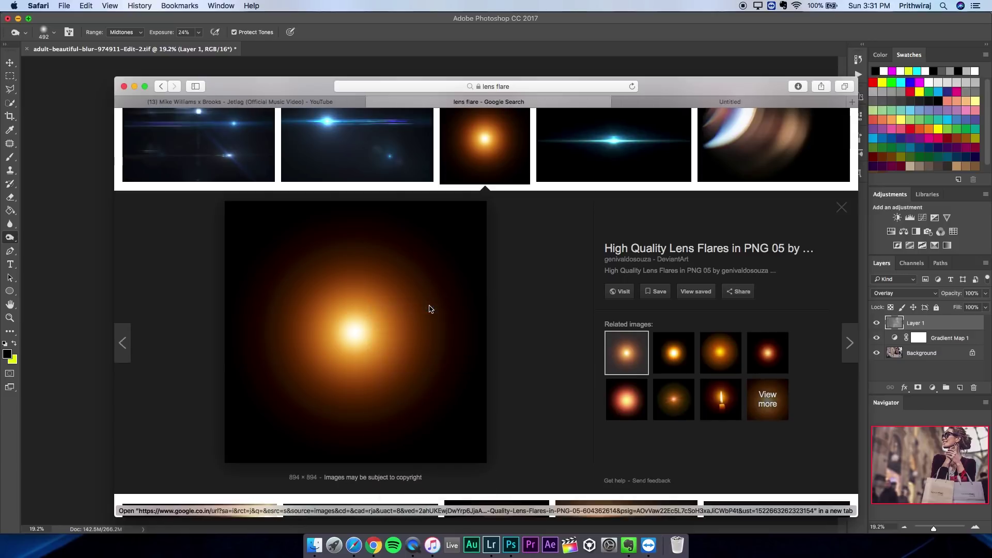
# - Open the full-size flare PNG from DeviantArt and copy the image
pyautogui.click(693, 100)
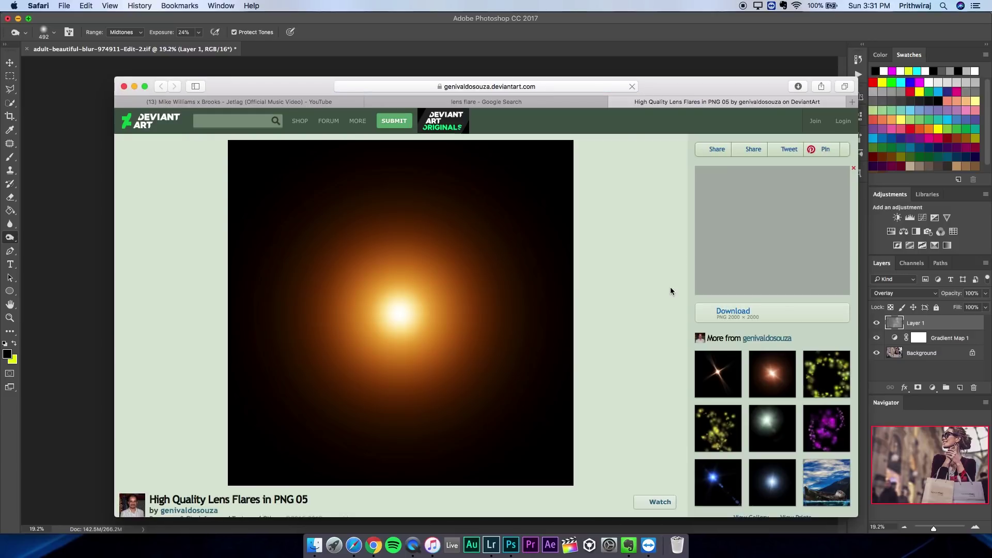
pyautogui.click(758, 319)
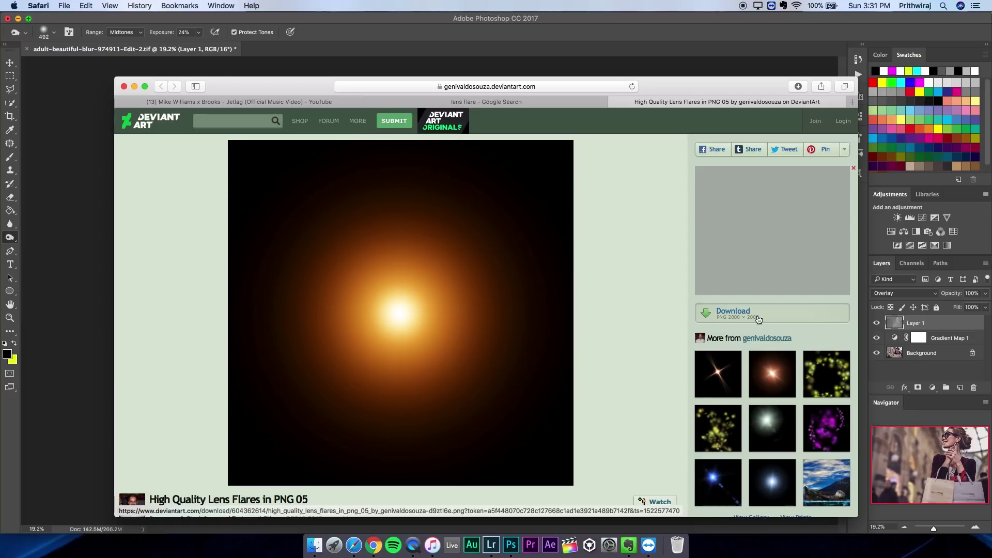
pyautogui.scroll(-3, 638, 318)
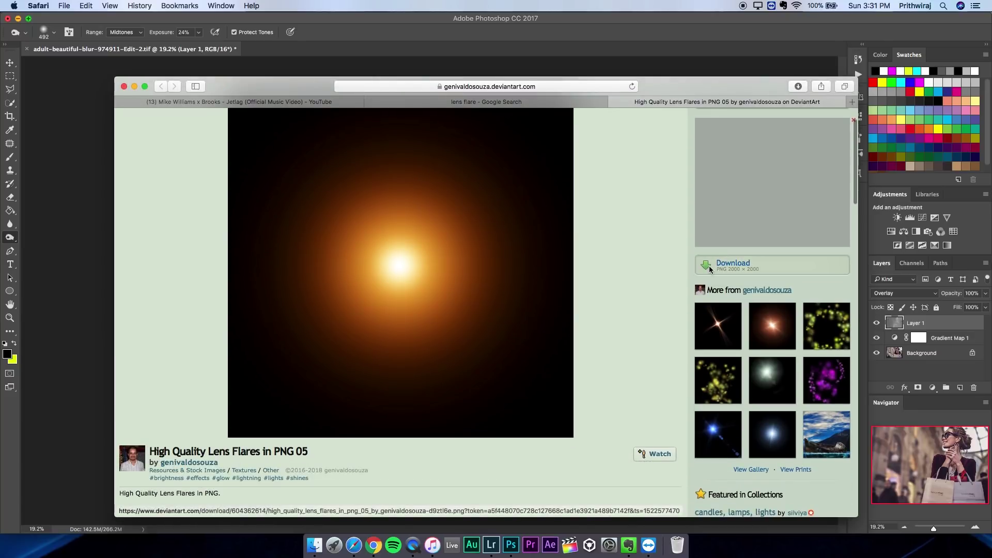
pyautogui.click(710, 269)
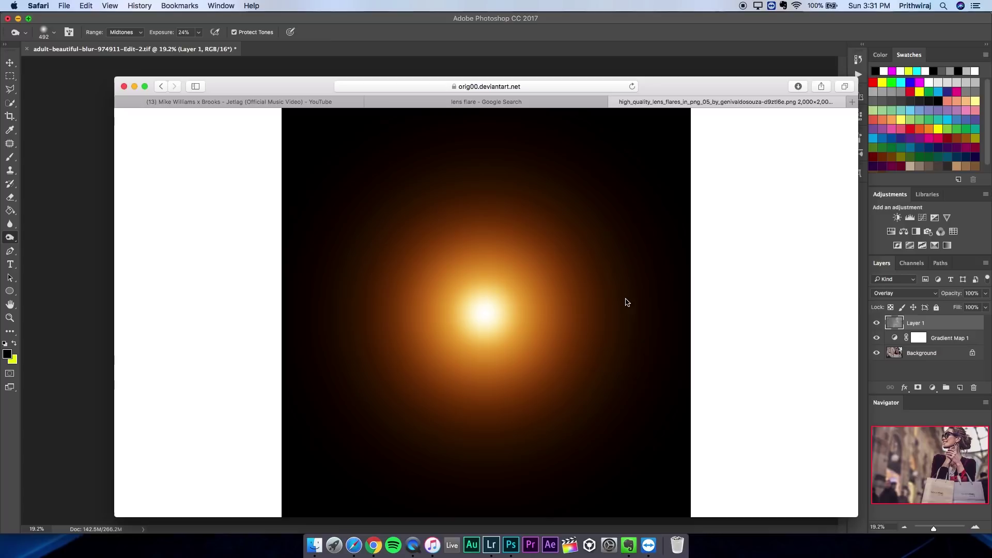
pyautogui.rightClick(626, 303)
pyautogui.click(677, 375)
pyautogui.click(111, 377)
# - Paste the flare as Layer 2, convert it to a smart object, and blend it in Screen mode
pyautogui.press('super+v')
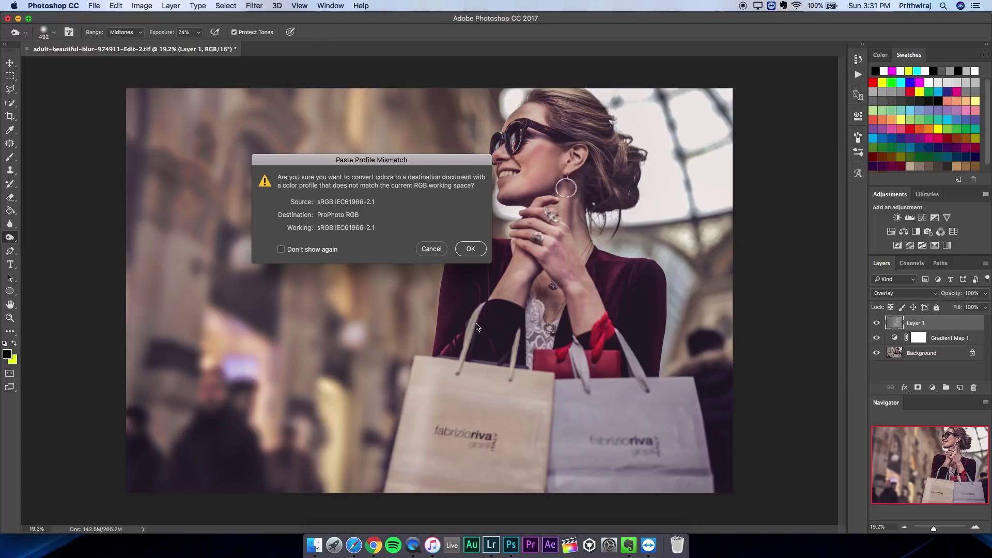
pyautogui.click(463, 250)
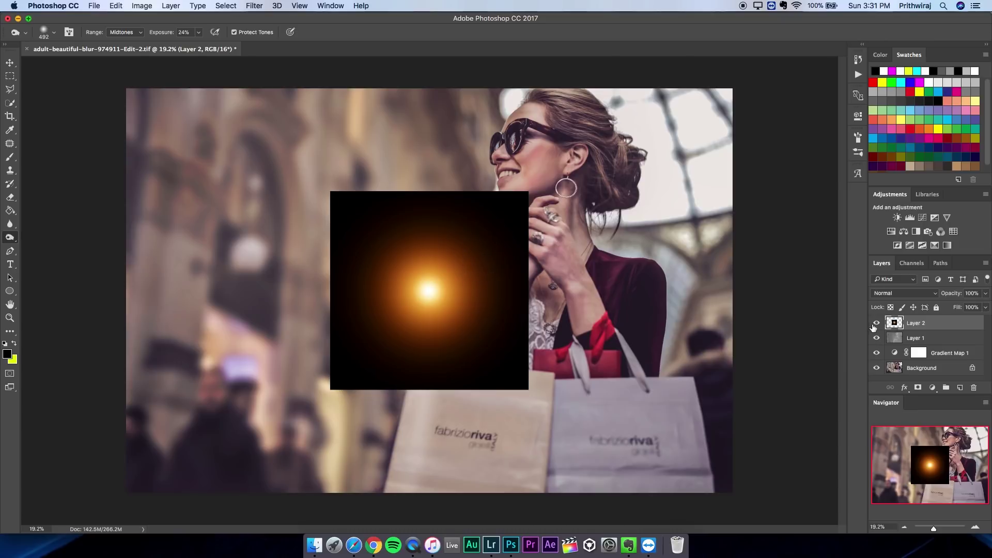
pyautogui.rightClick(896, 323)
pyautogui.click(932, 325)
pyautogui.rightClick(932, 325)
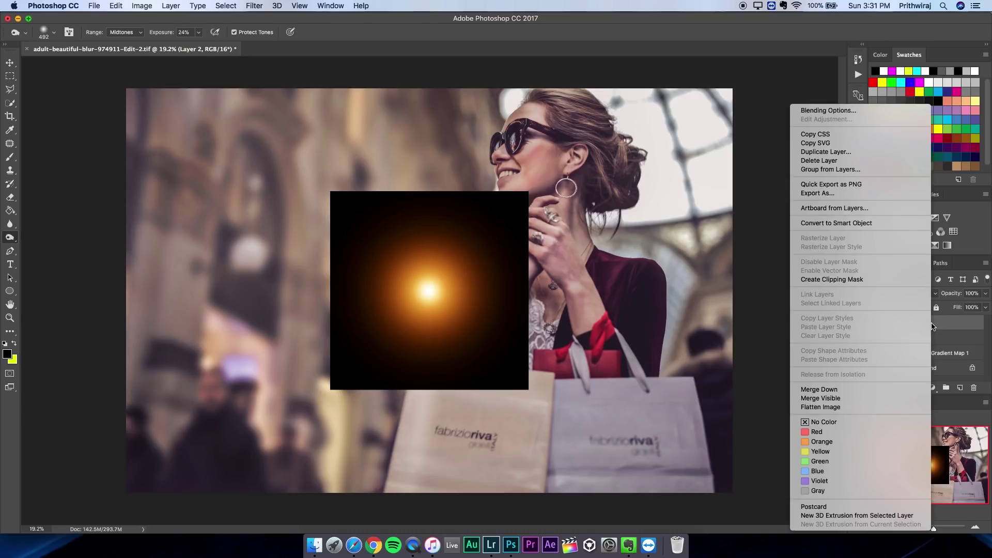
pyautogui.click(885, 224)
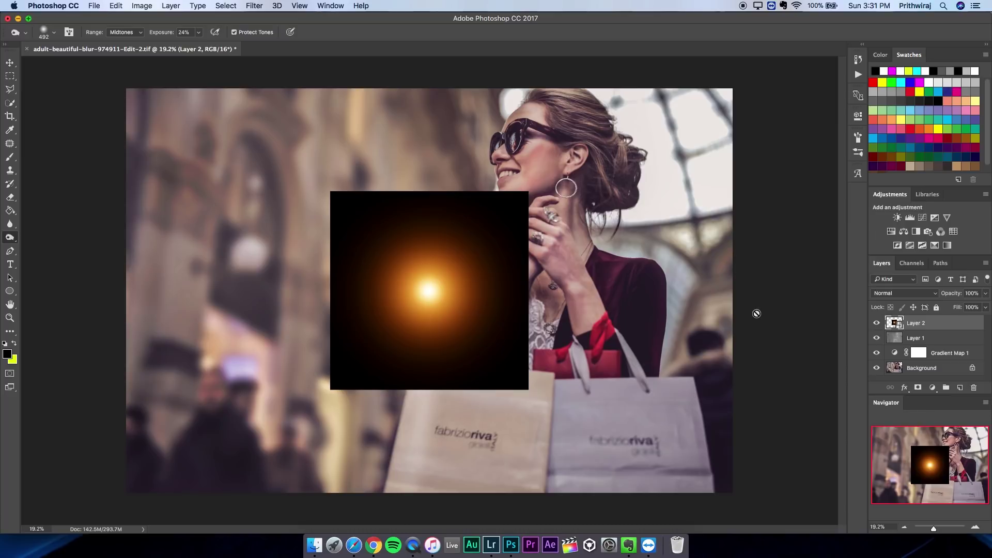
pyautogui.click(900, 295)
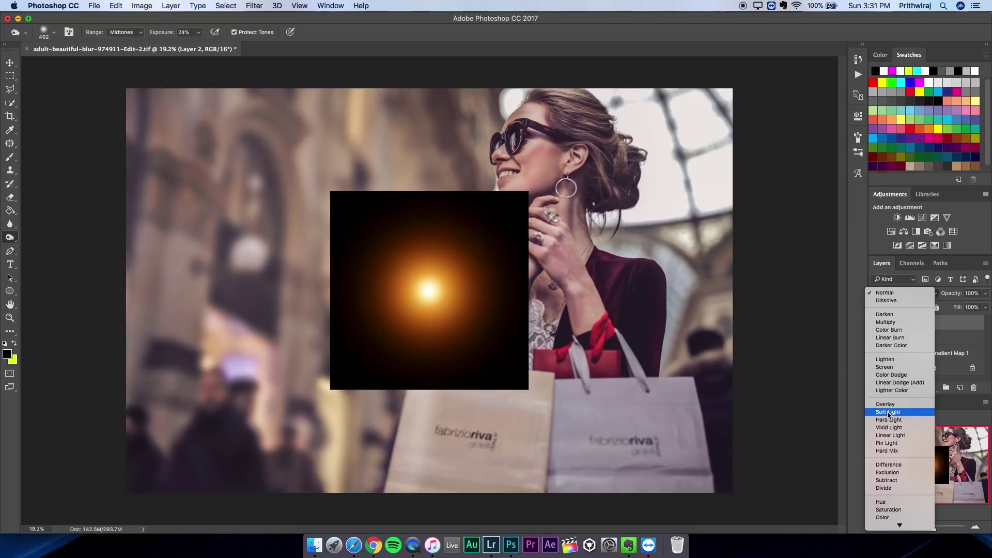
pyautogui.click(884, 367)
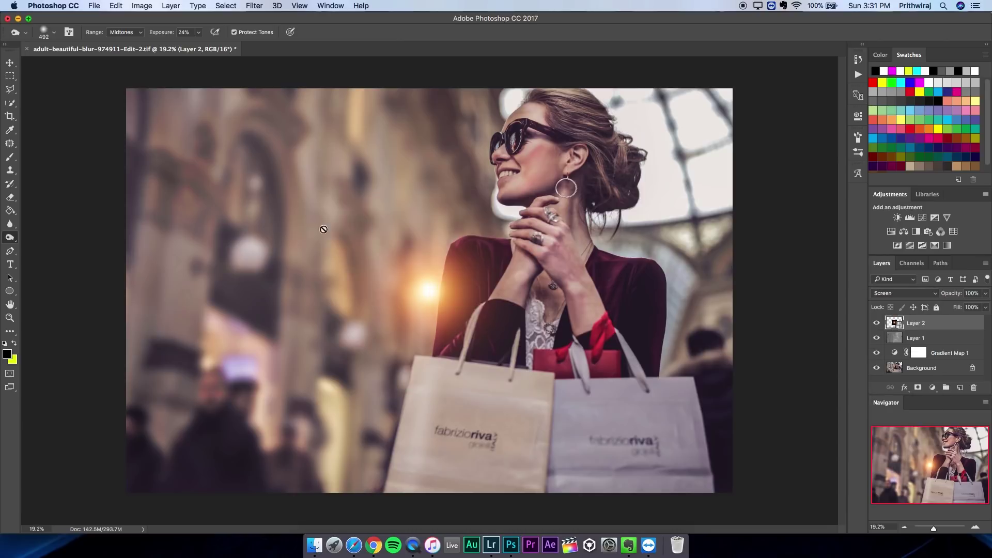
pyautogui.press('v')
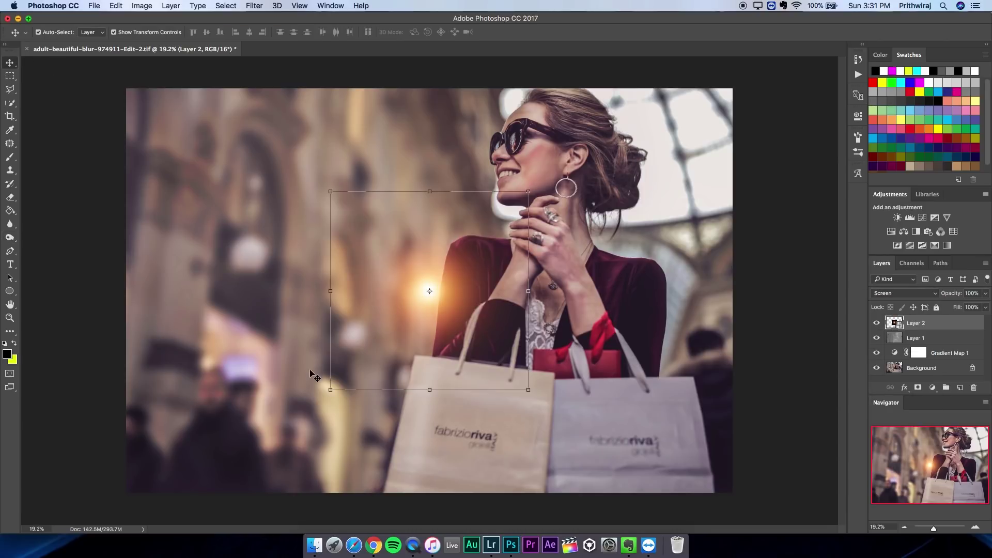
# - Scale the flare to about 246.65% and position it at upper right behind the woman's head
pyautogui.moveTo(330, 386); pyautogui.dragTo(236, 481)
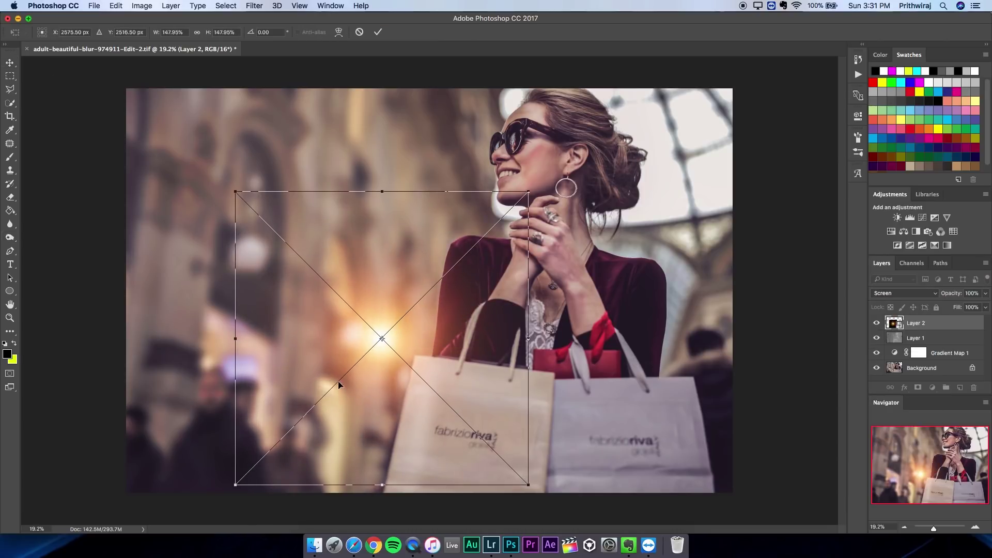
pyautogui.moveTo(359, 358); pyautogui.dragTo(651, 178)
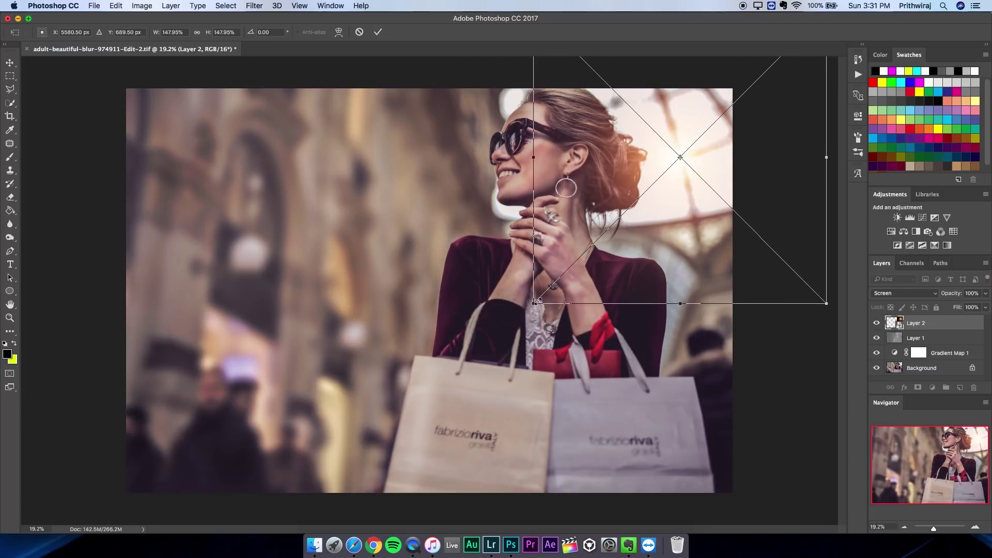
pyautogui.moveTo(536, 300); pyautogui.dragTo(462, 375)
pyautogui.moveTo(533, 267); pyautogui.dragTo(568, 244)
pyautogui.moveTo(501, 352); pyautogui.dragTo(333, 450)
pyautogui.moveTo(481, 352); pyautogui.dragTo(549, 280)
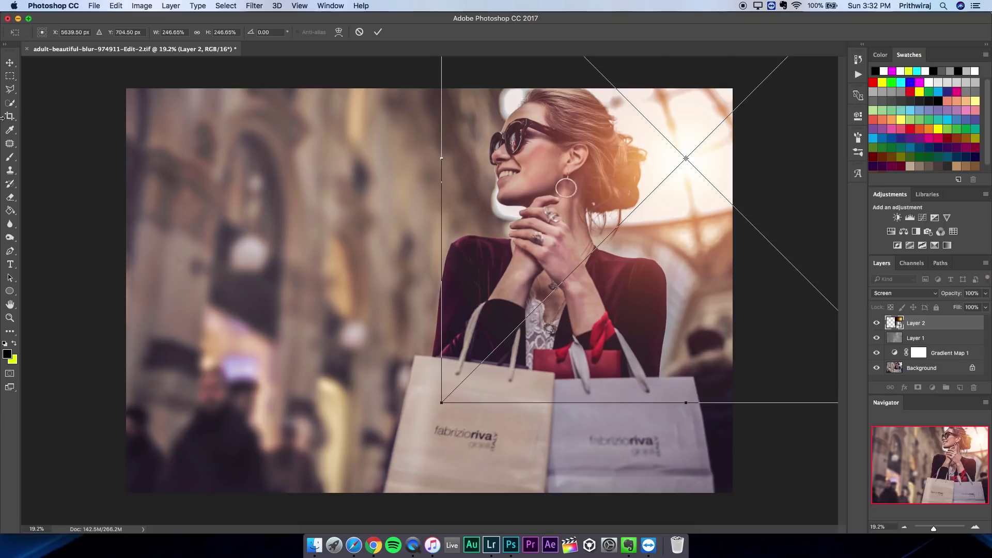
pyautogui.click(10, 76)
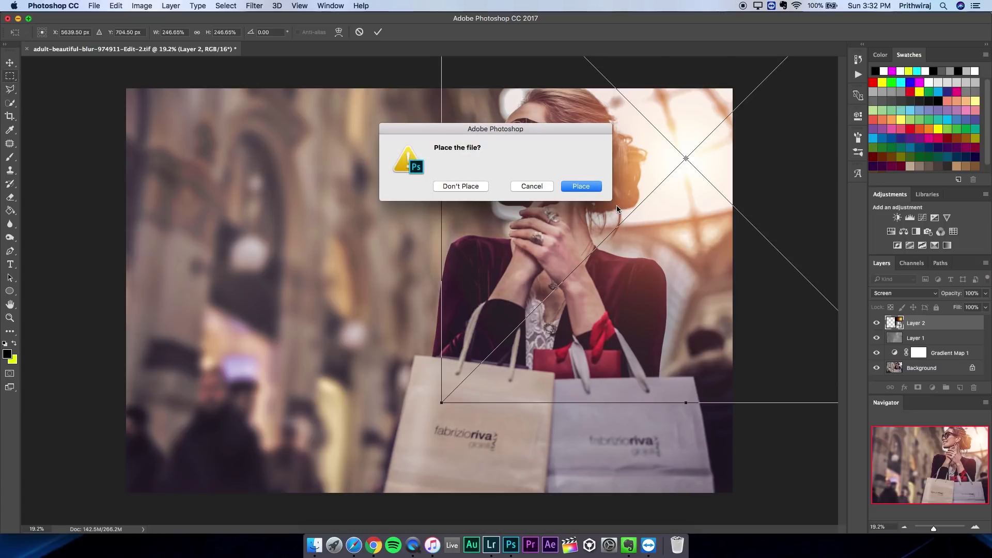
pyautogui.click(581, 186)
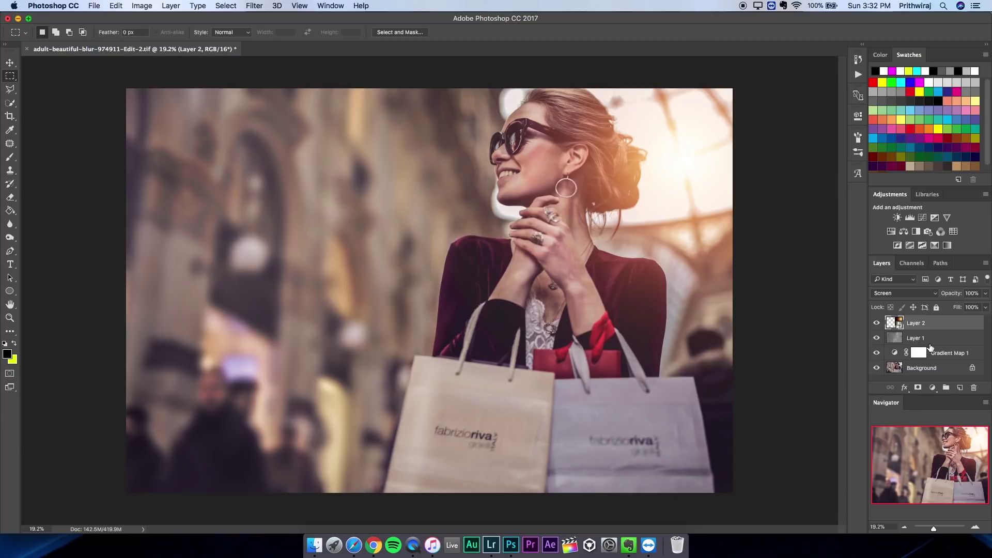
# - Add a Color Lookup adjustment layer using the DropBlues.3DL look
pyautogui.click(954, 231)
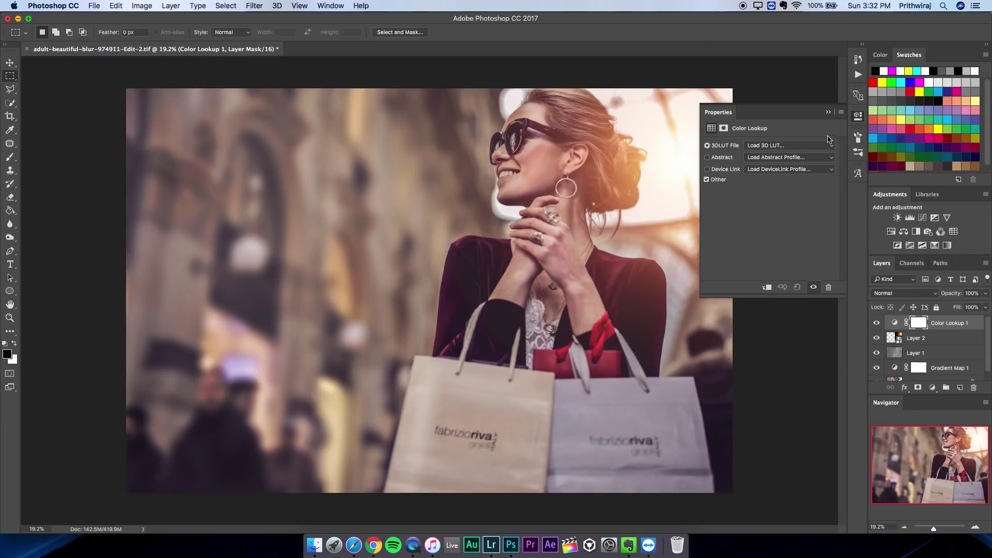
pyautogui.click(817, 150)
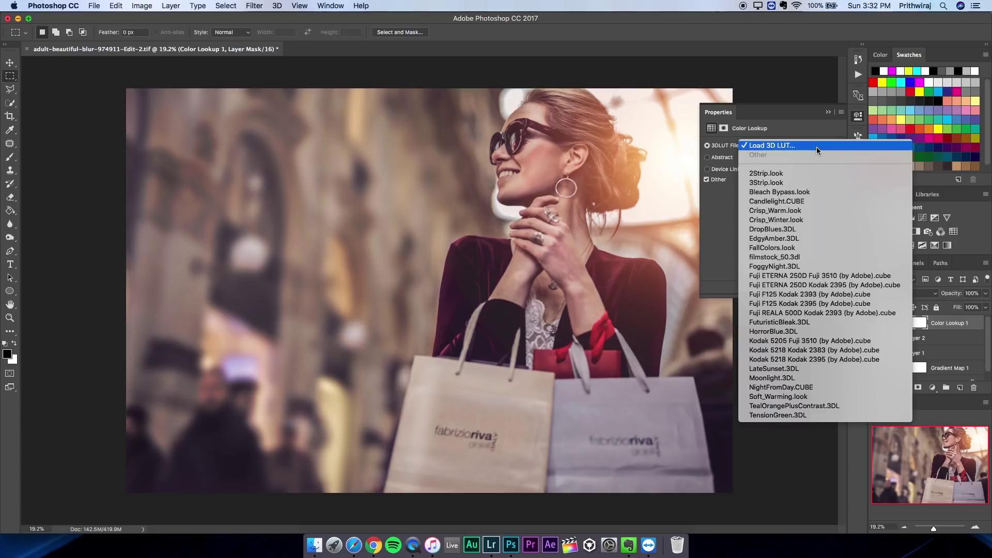
pyautogui.click(816, 231)
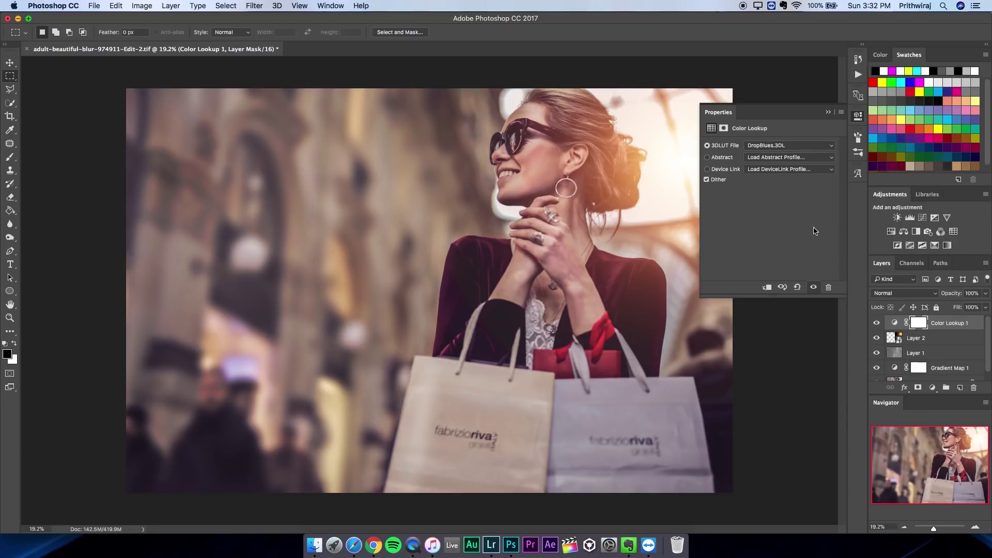
pyautogui.click(829, 113)
# - Toggle layer visibility to compare the grades, then select the flare layer, Layer 2
pyautogui.click(877, 323)
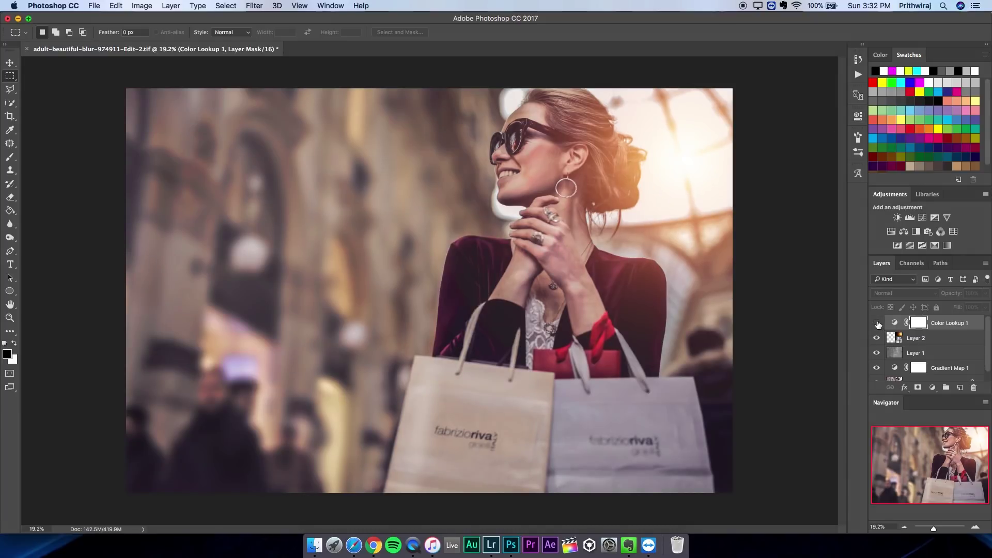
pyautogui.click(877, 323)
pyautogui.click(877, 325)
pyautogui.click(877, 353)
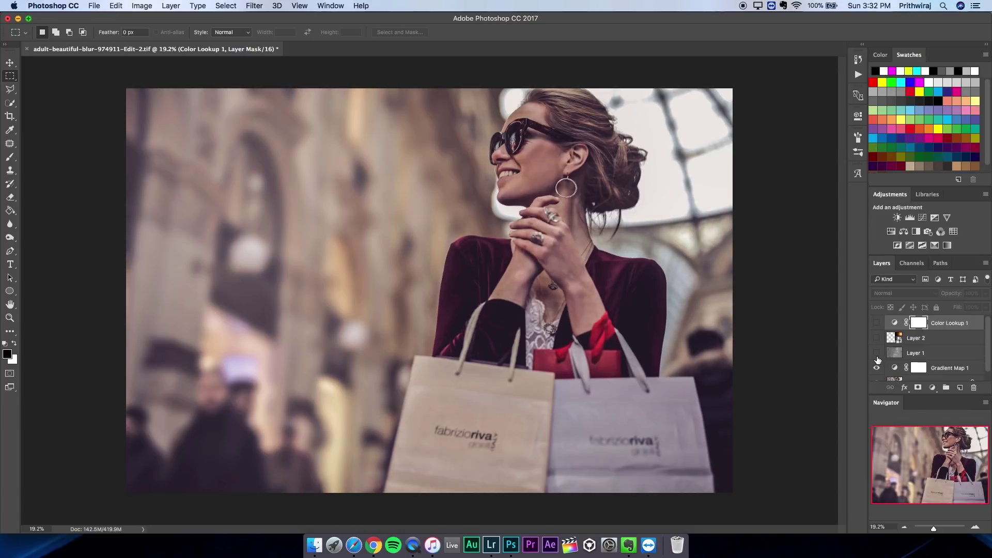
pyautogui.click(876, 368)
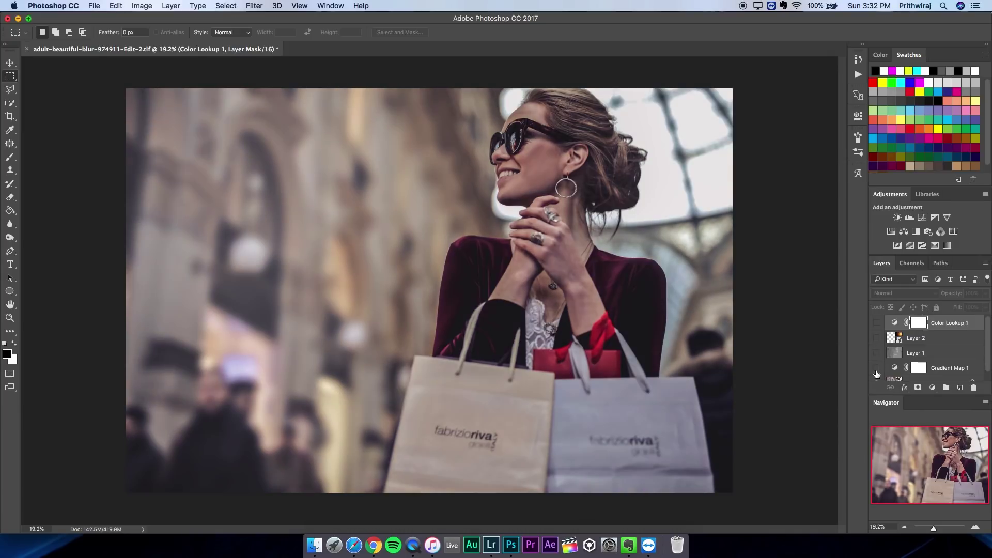
pyautogui.click(876, 353)
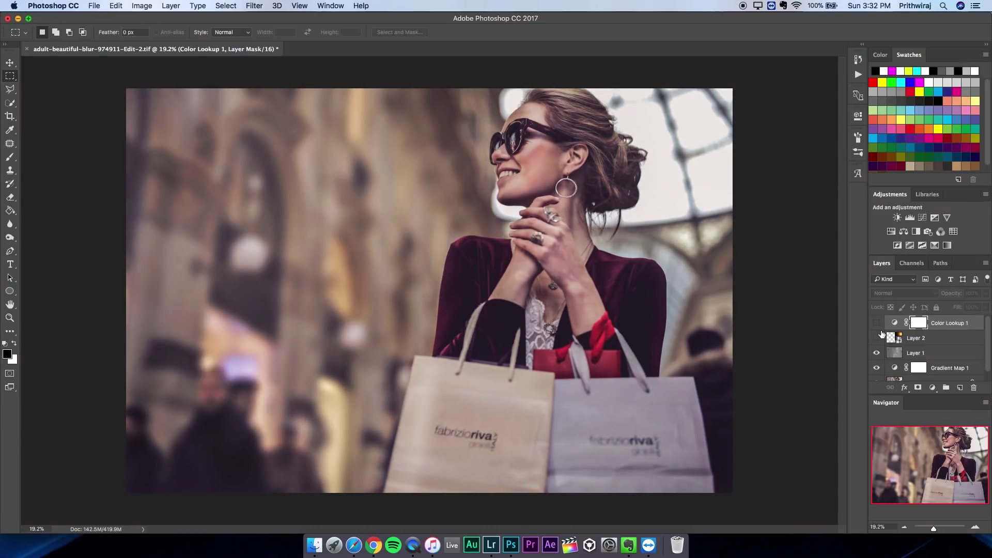
pyautogui.click(878, 337)
pyautogui.click(877, 323)
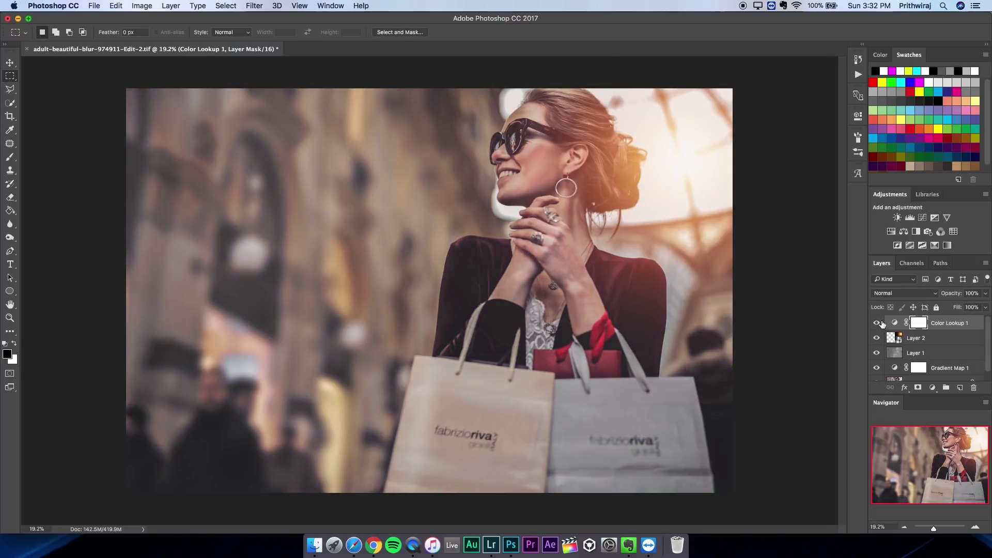
pyautogui.click(926, 339)
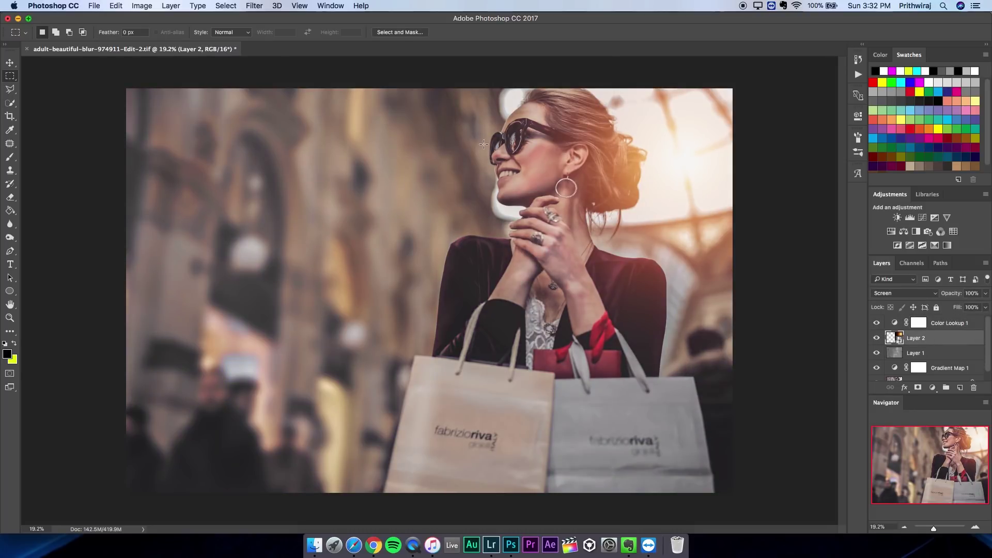
pyautogui.click(14, 201)
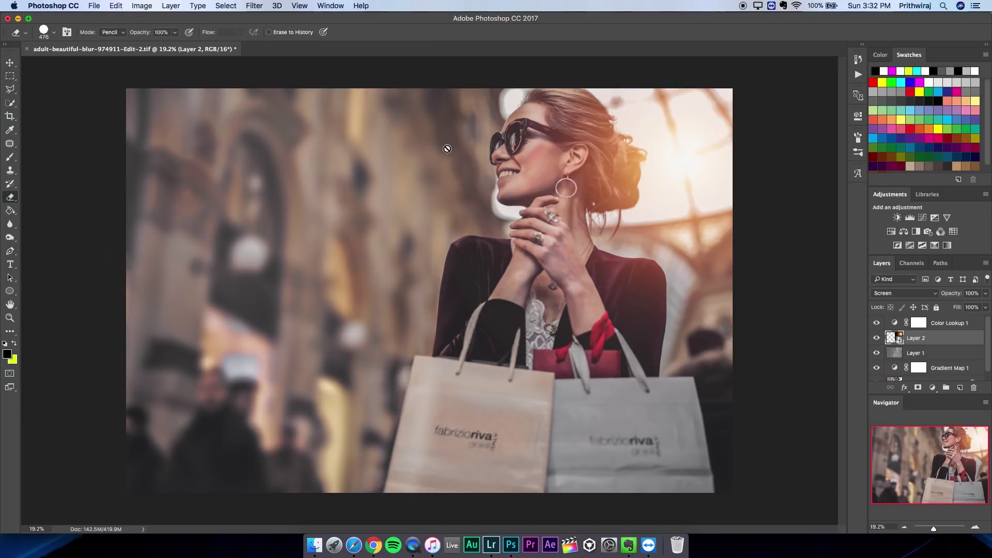